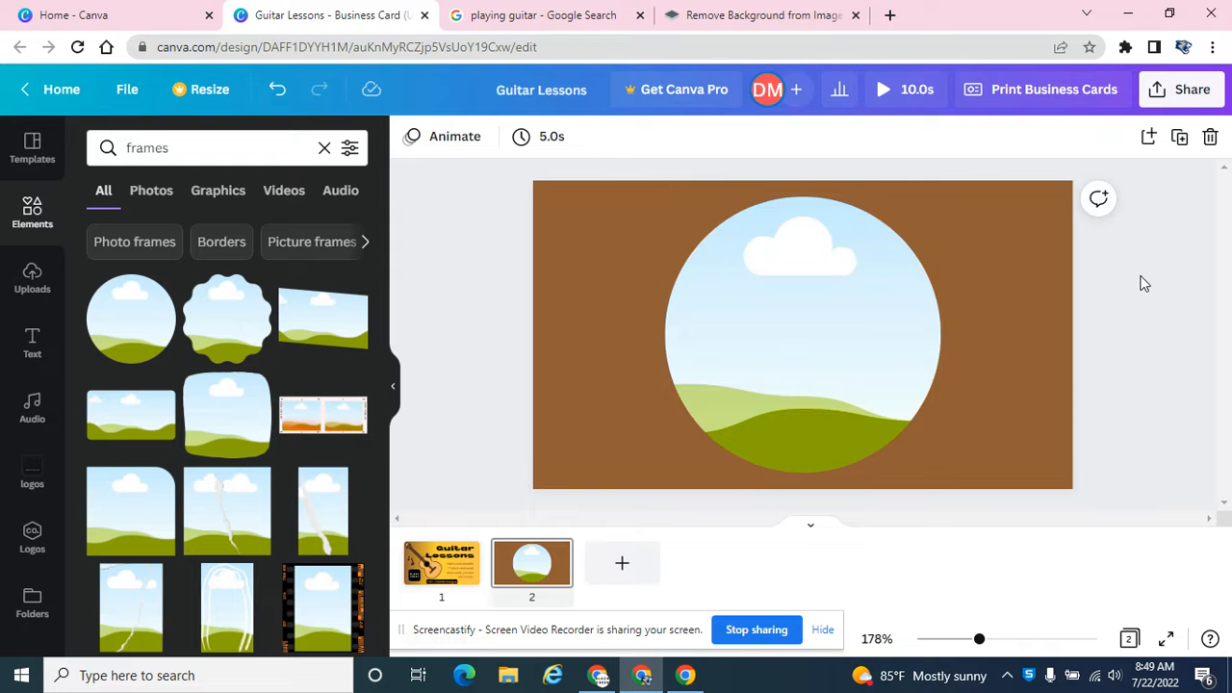
Step: Upload the guitarGirl picture from the Desktop folder to the Guitar Lessons design's media in Canva
left_click(546, 14)
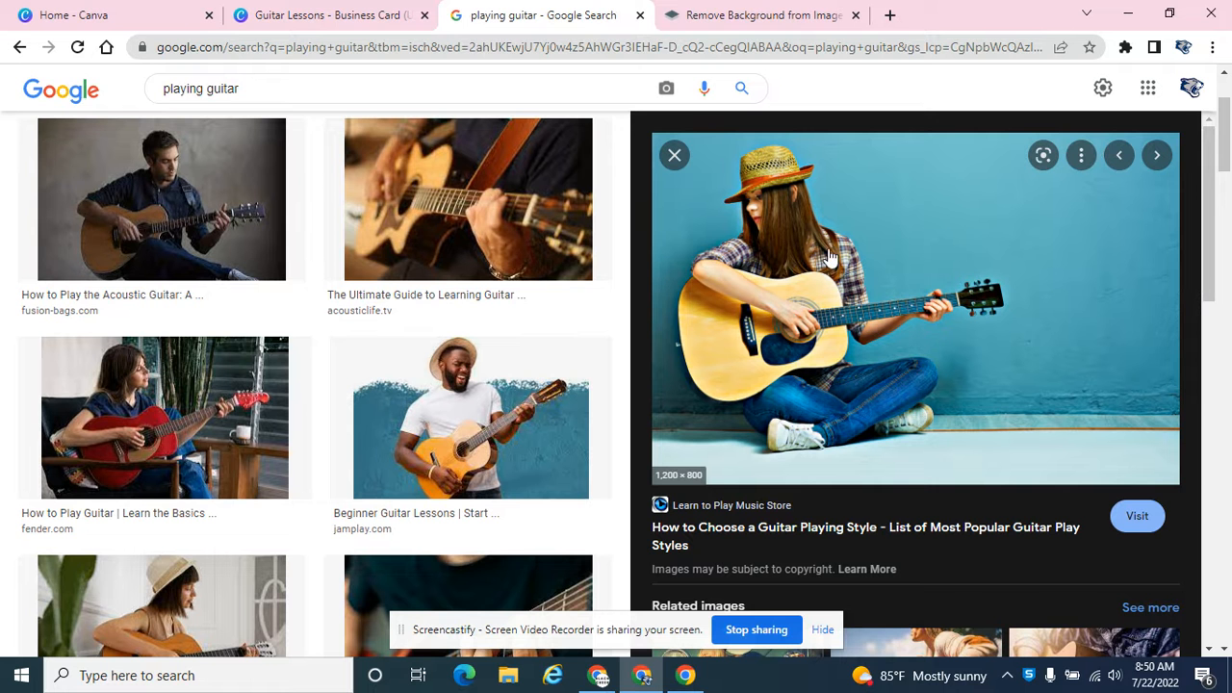
left_click(348, 12)
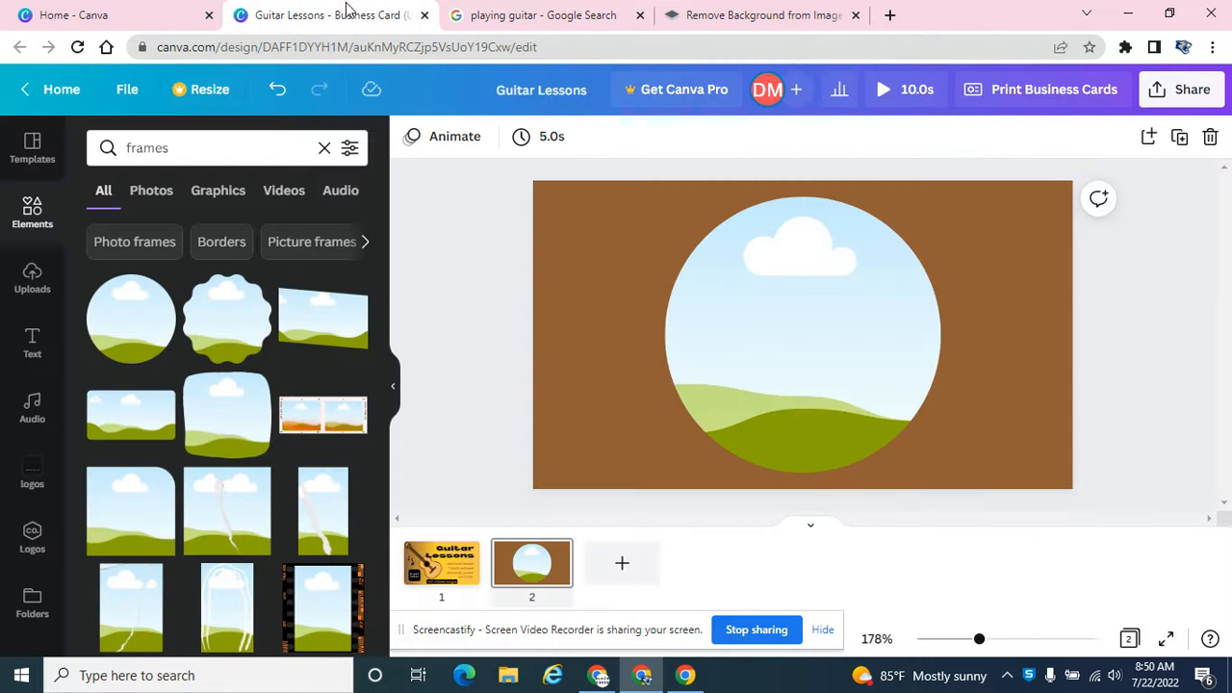
left_click(37, 281)
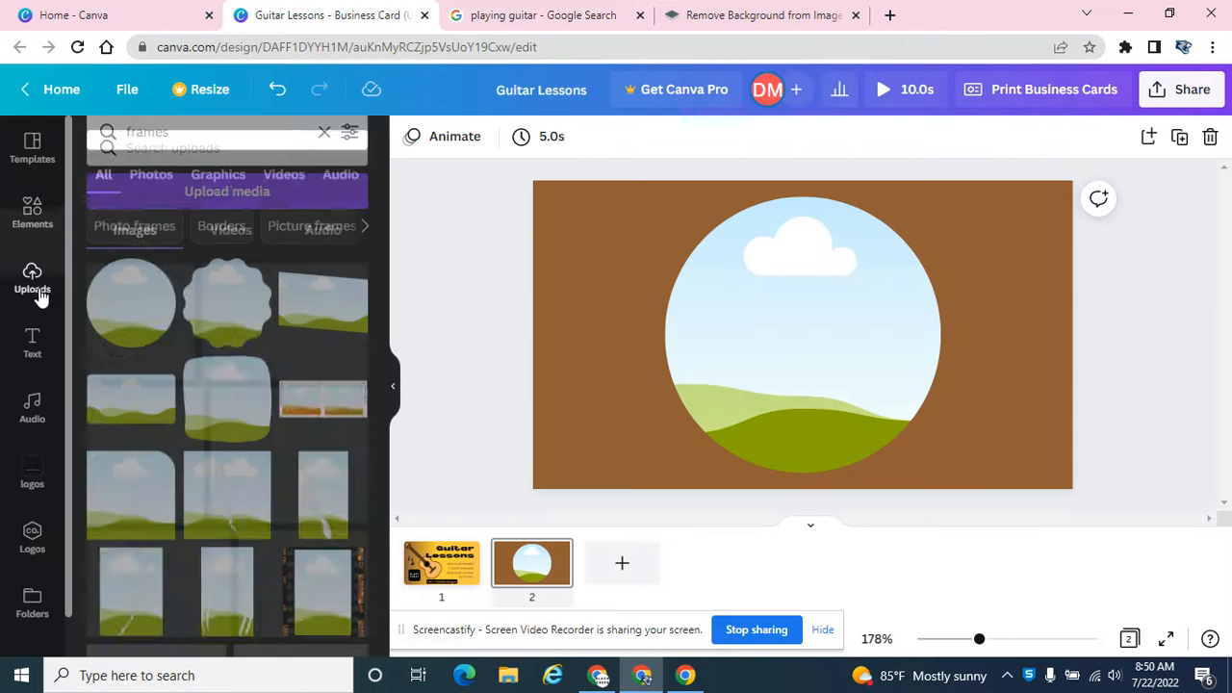
left_click(255, 195)
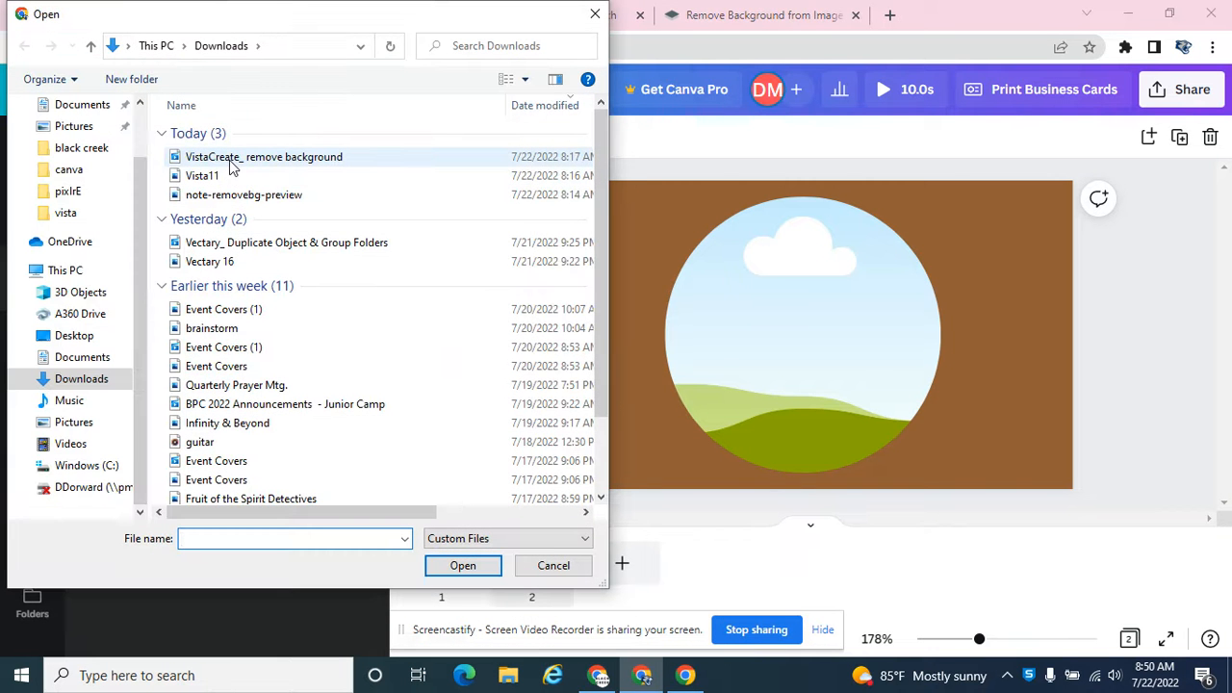
left_click(101, 380)
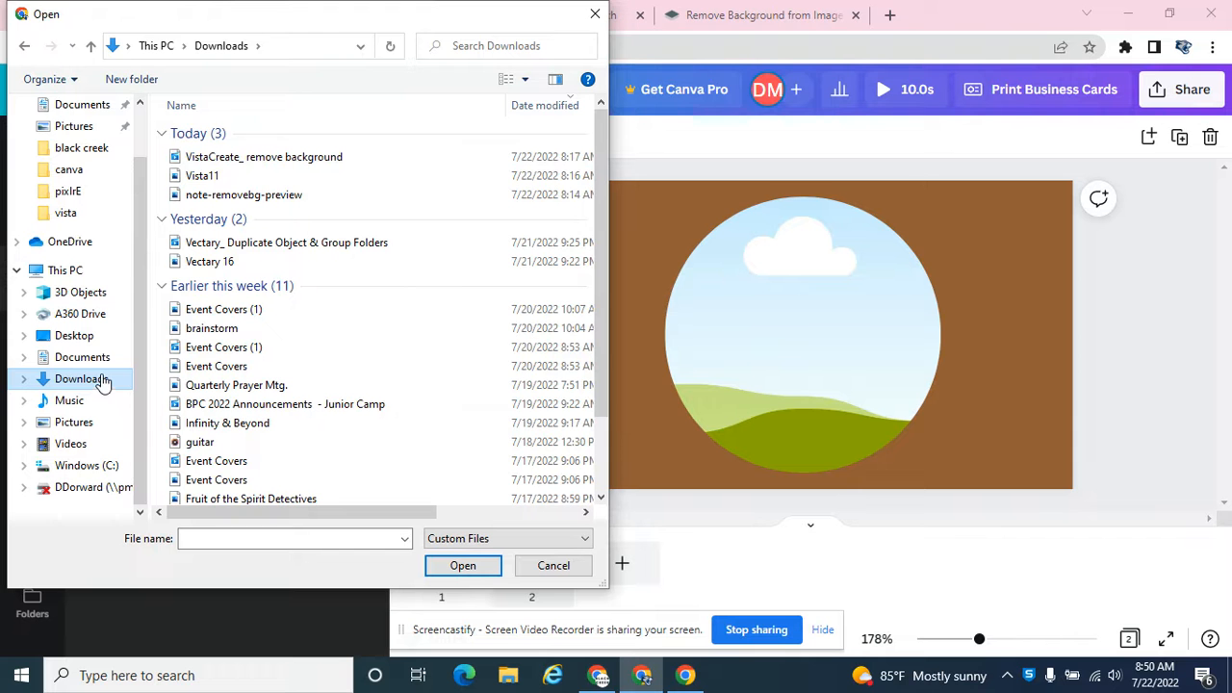
left_click(82, 336)
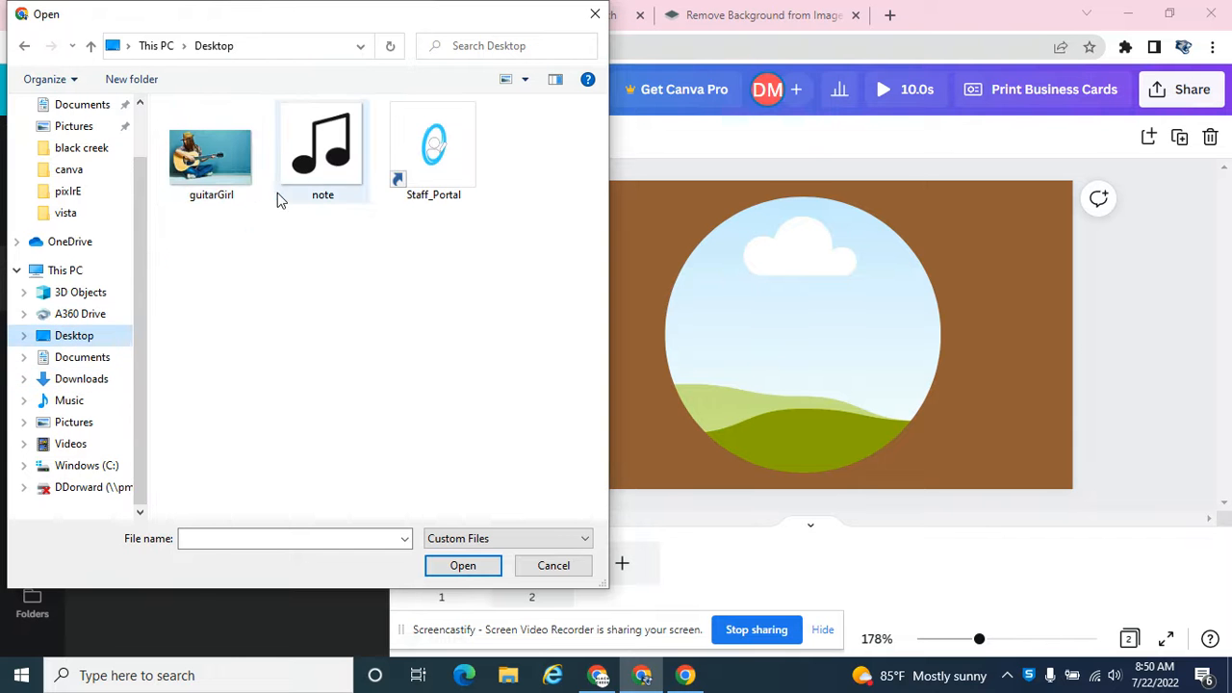
left_click(211, 159)
left_click(462, 565)
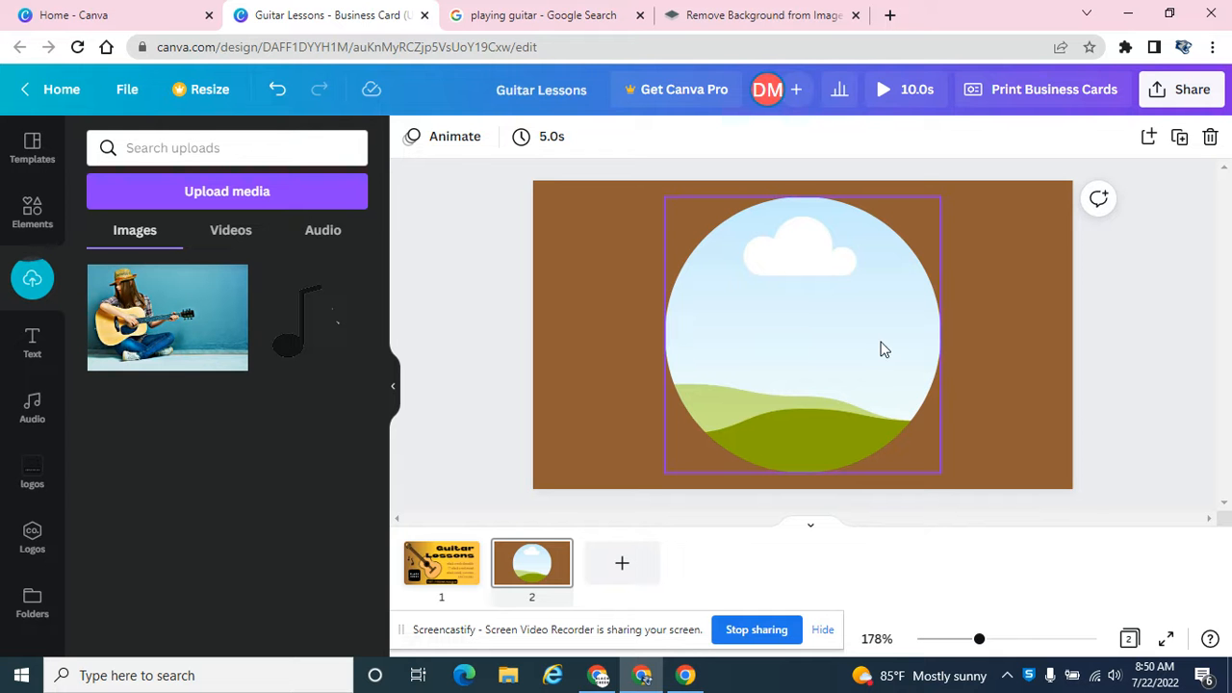
Step: Fill the circular frame on page 2 with the guitarGirl picture, enlarging and repositioning it so the girl and guitar body fill the circle
left_click_drag(161, 321, 758, 351)
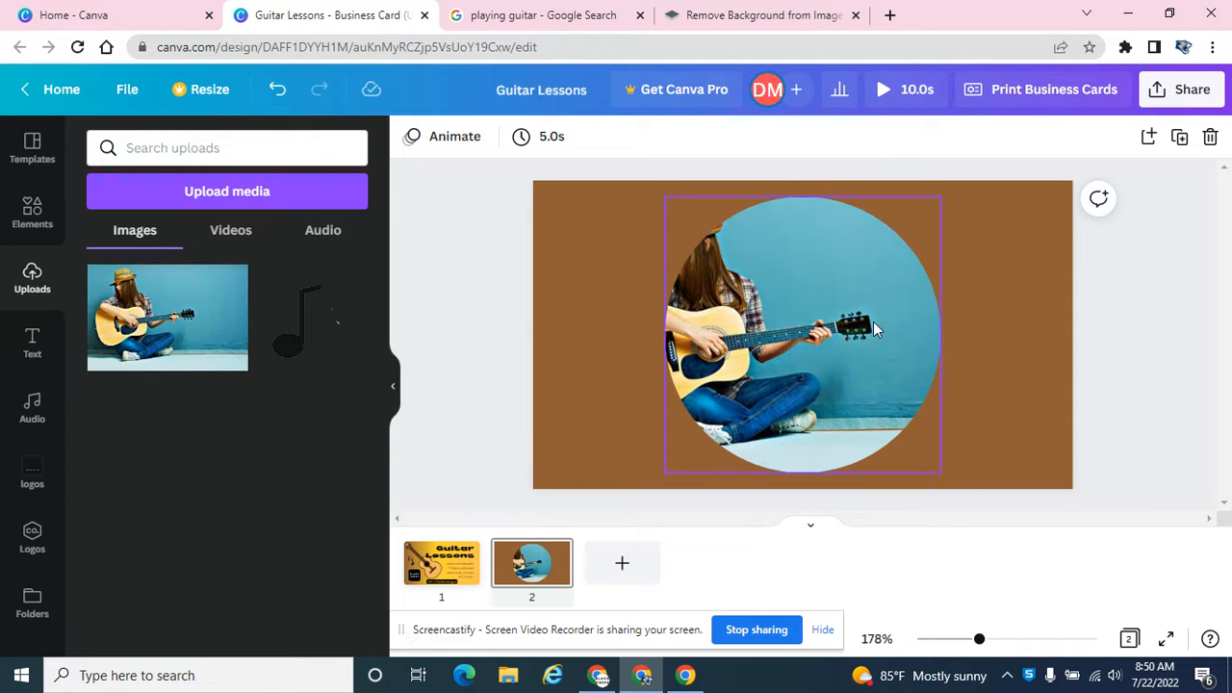
double_click(710, 345)
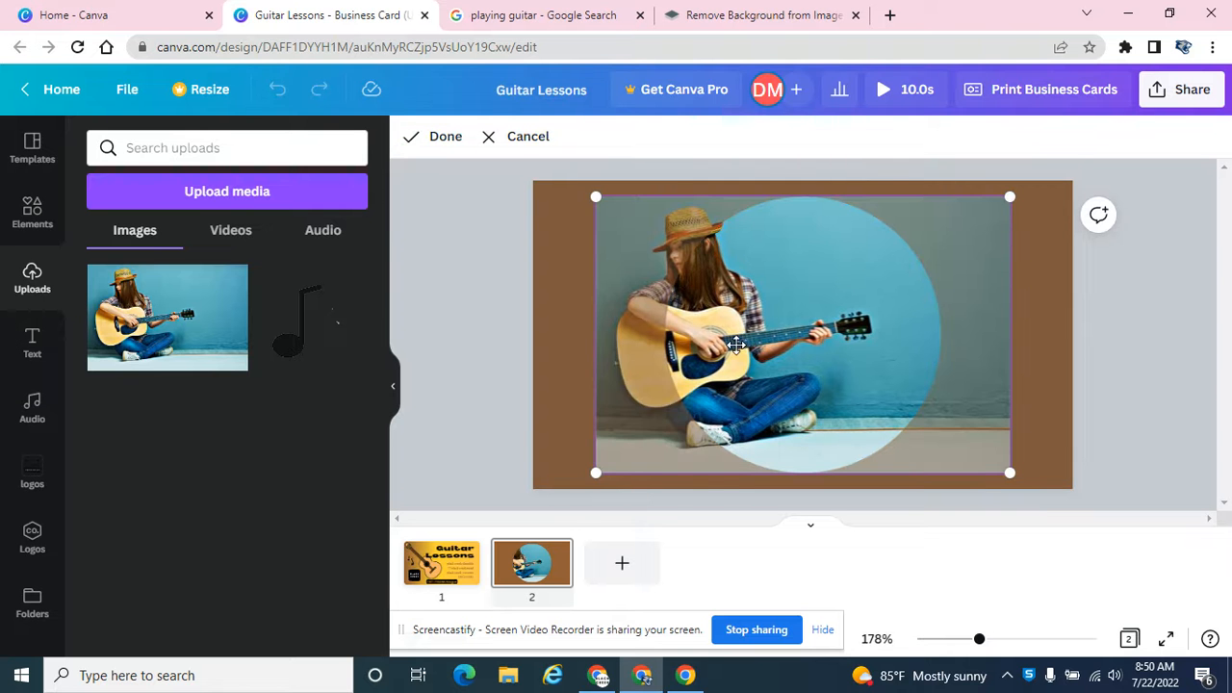
left_click_drag(751, 338, 847, 343)
left_click_drag(667, 198, 502, 96)
left_click_drag(761, 316, 943, 402)
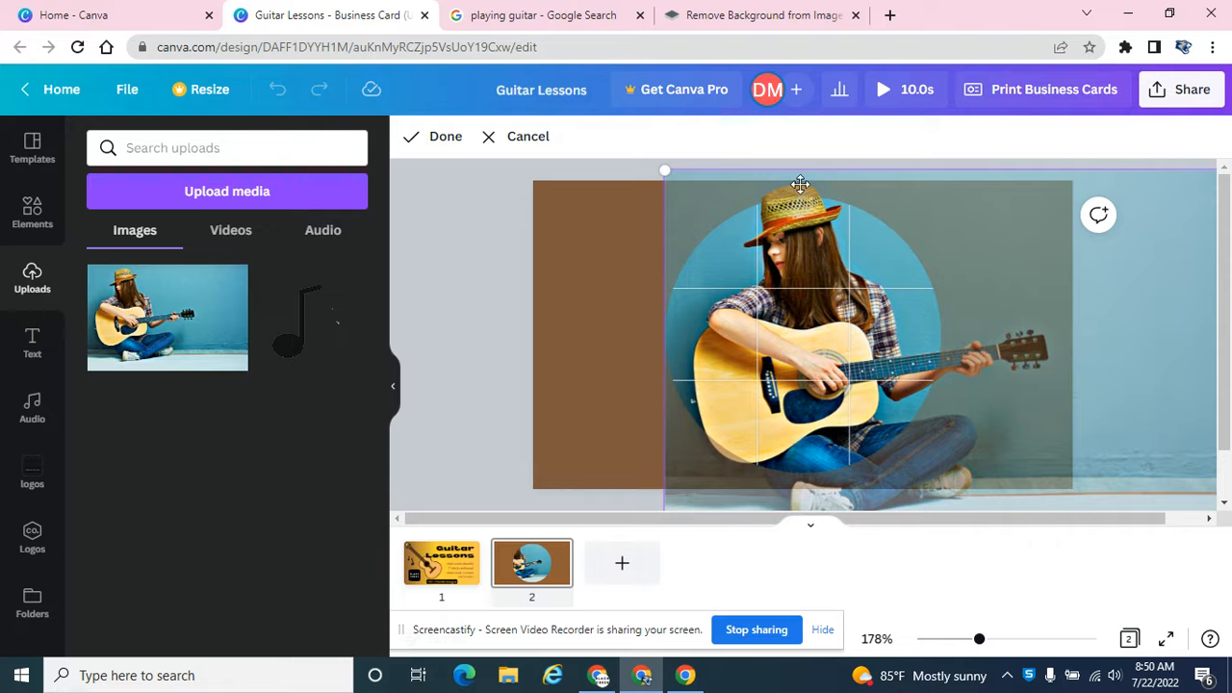
left_click(454, 253)
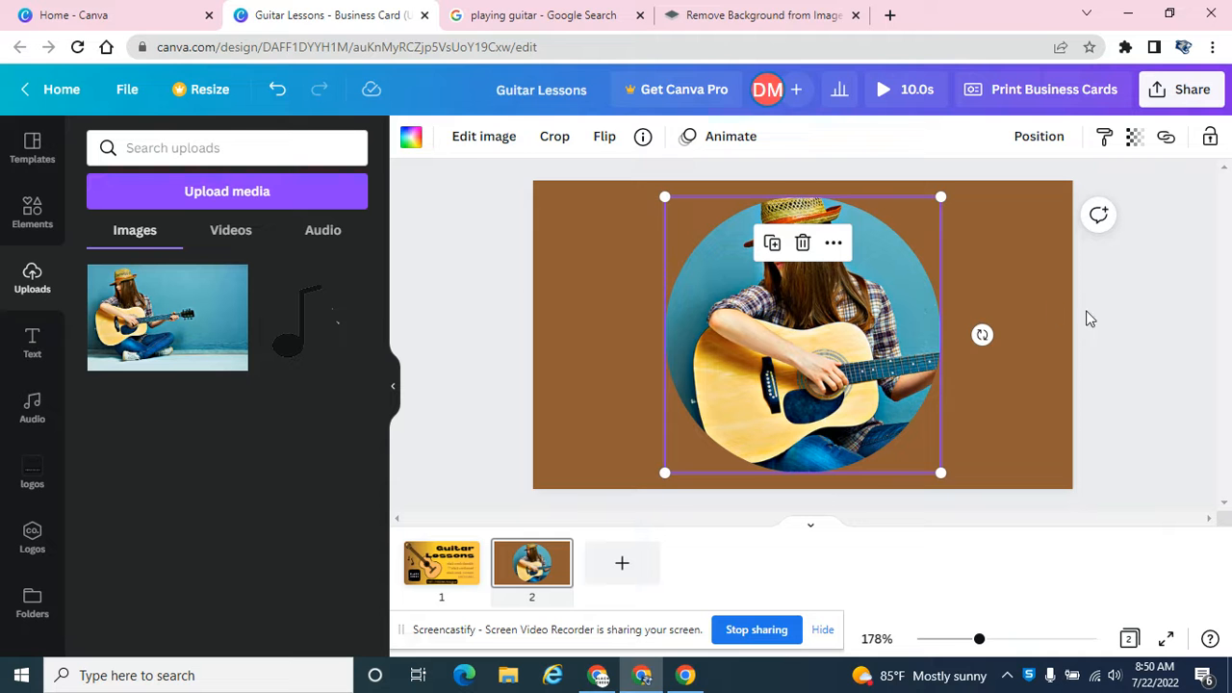
left_click(1139, 325)
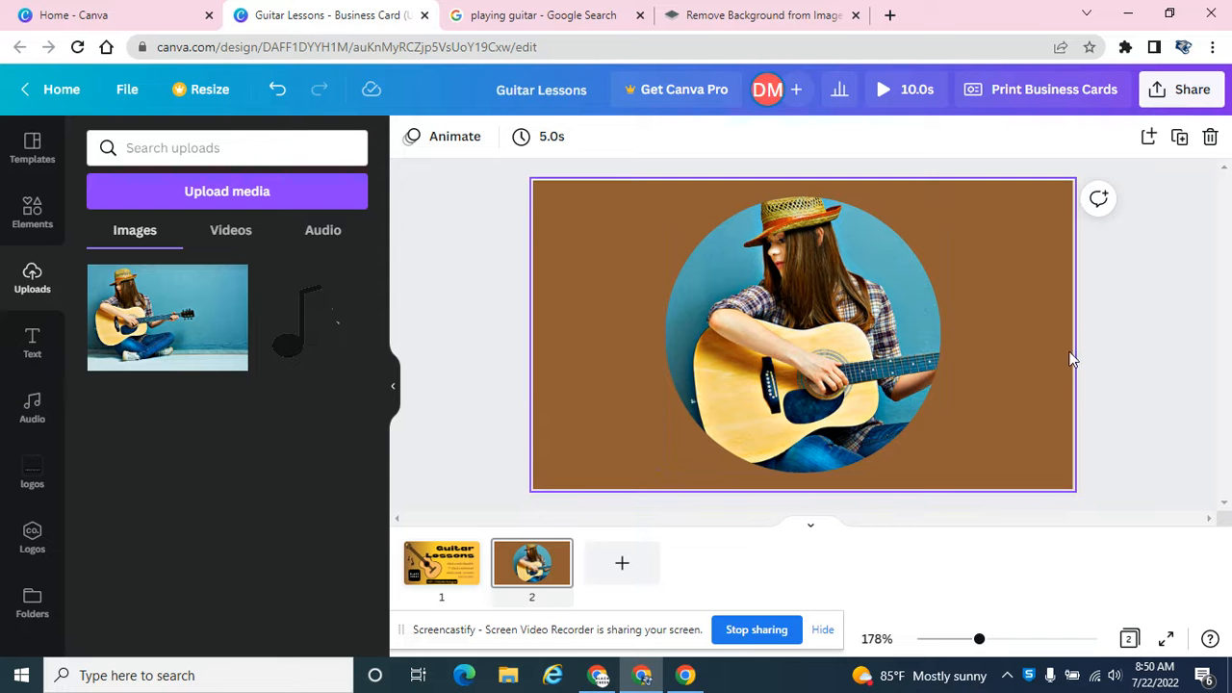
left_click(460, 563)
left_click(463, 554)
left_click(531, 563)
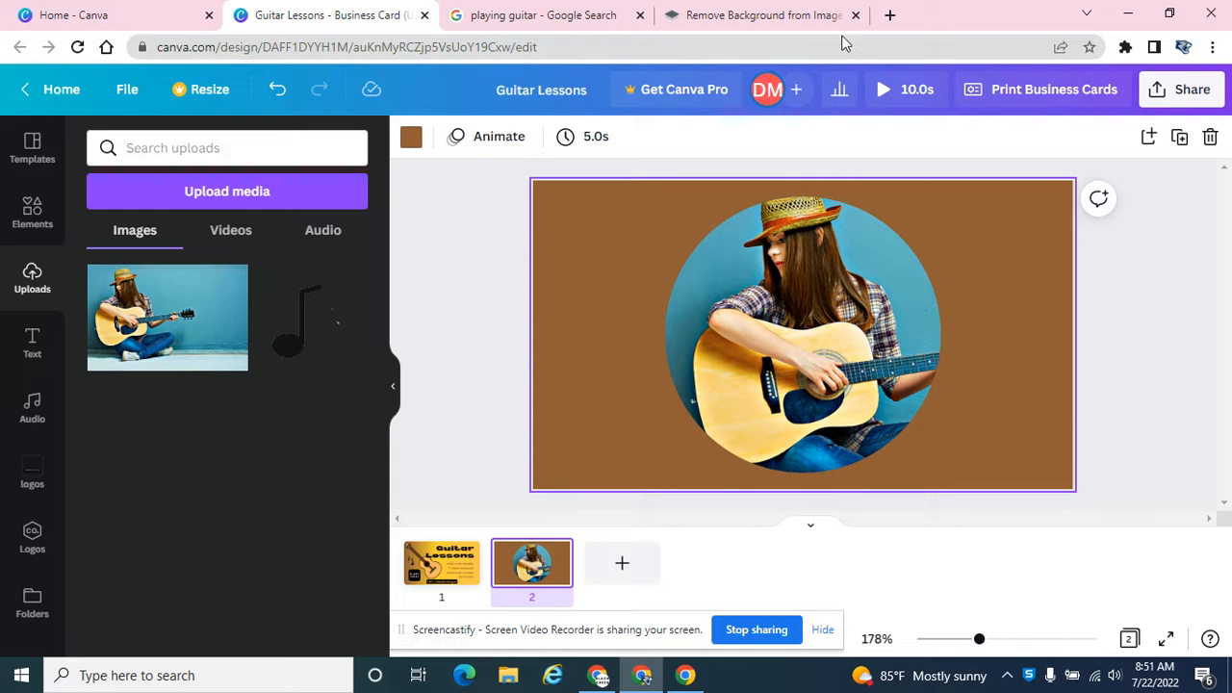
Step: Switch to remove.bg, remove the background from the Desktop picture guitarGirl and download the 612 × 408 preview image
left_click(780, 21)
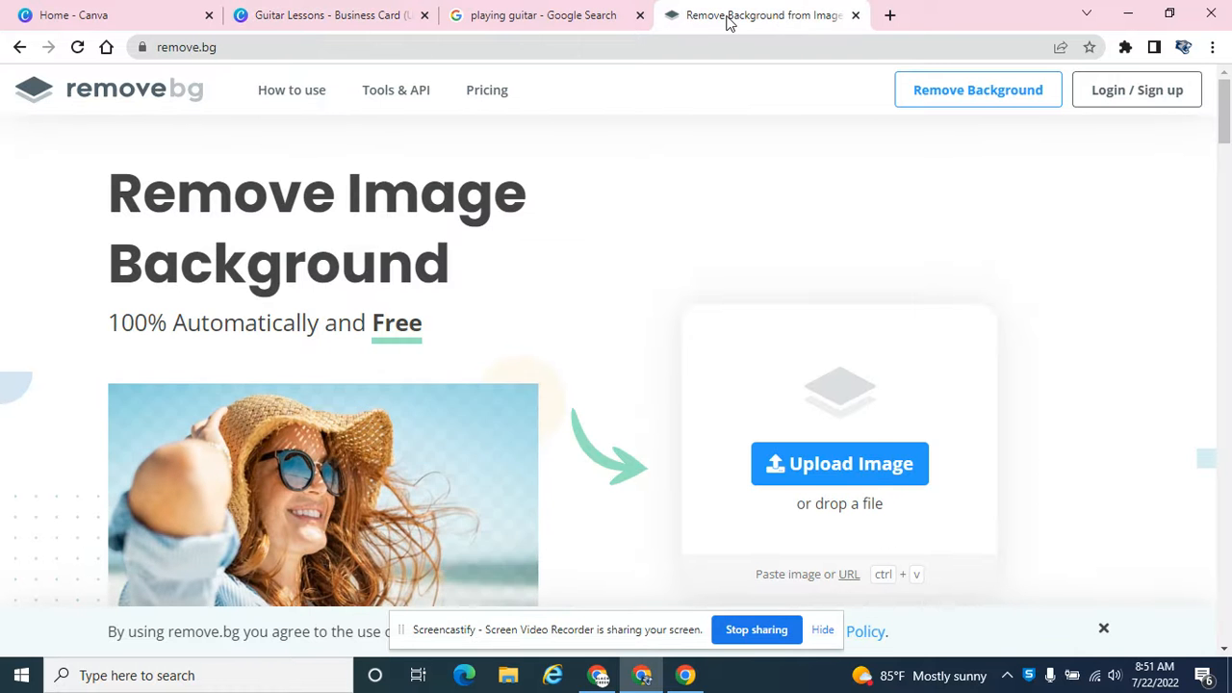
left_click(871, 453)
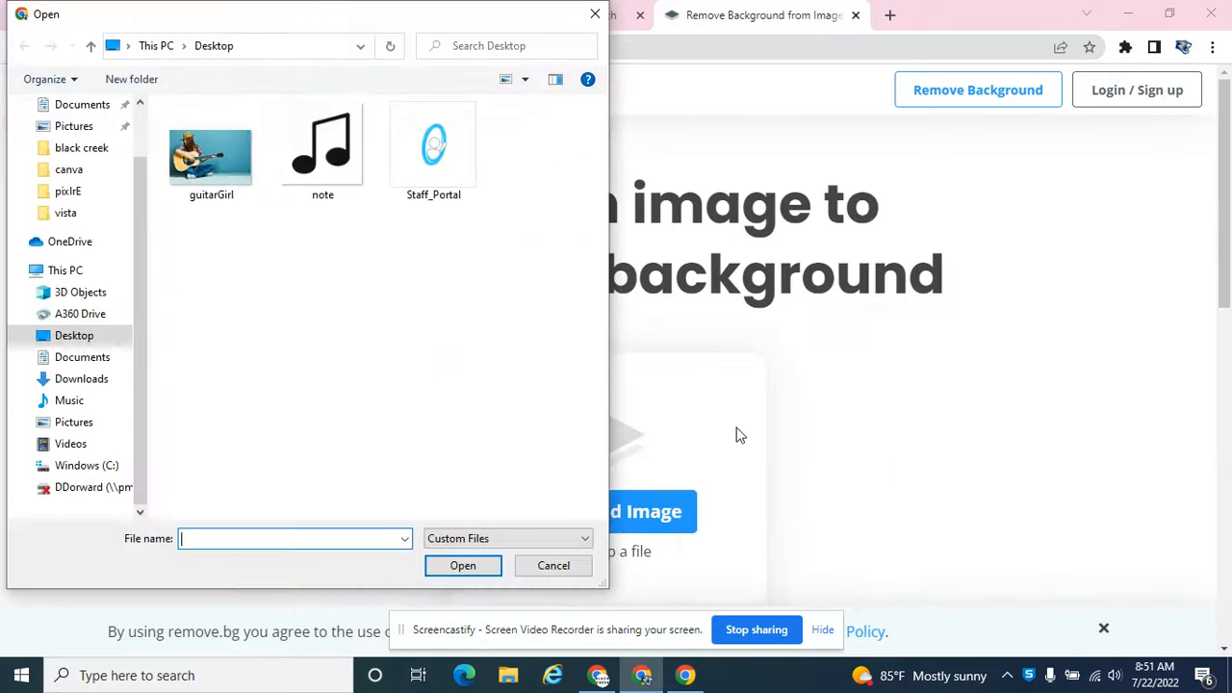
left_click(211, 152)
left_click(460, 567)
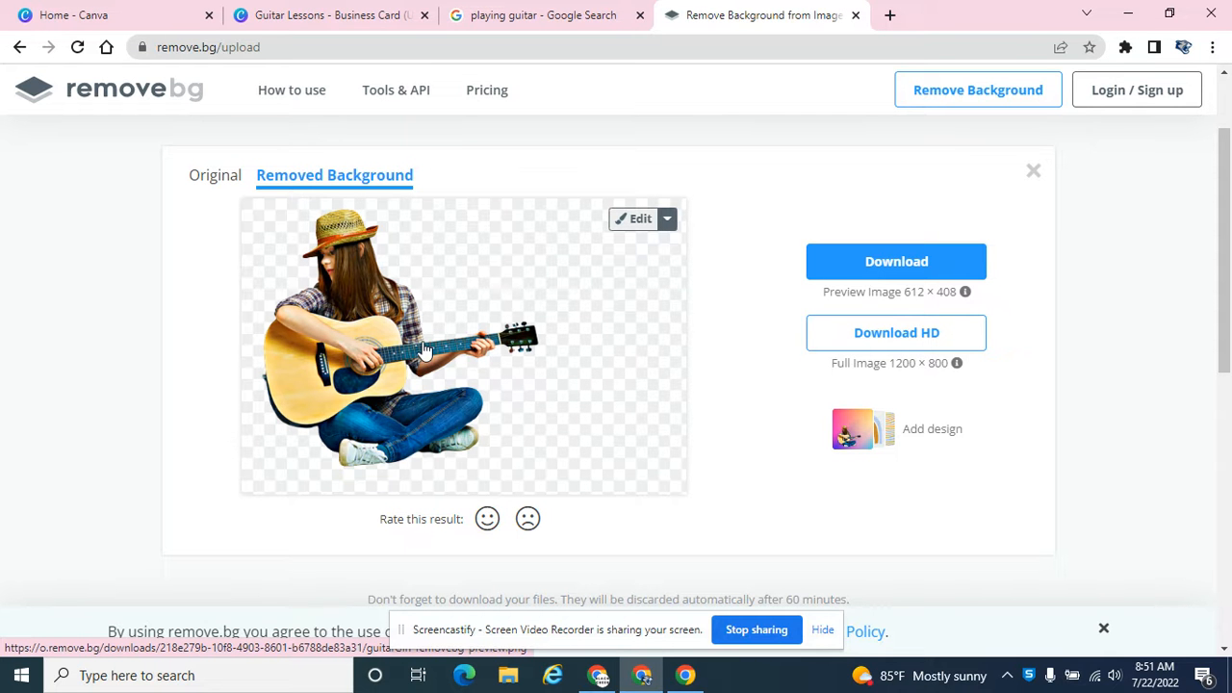
left_click(874, 273)
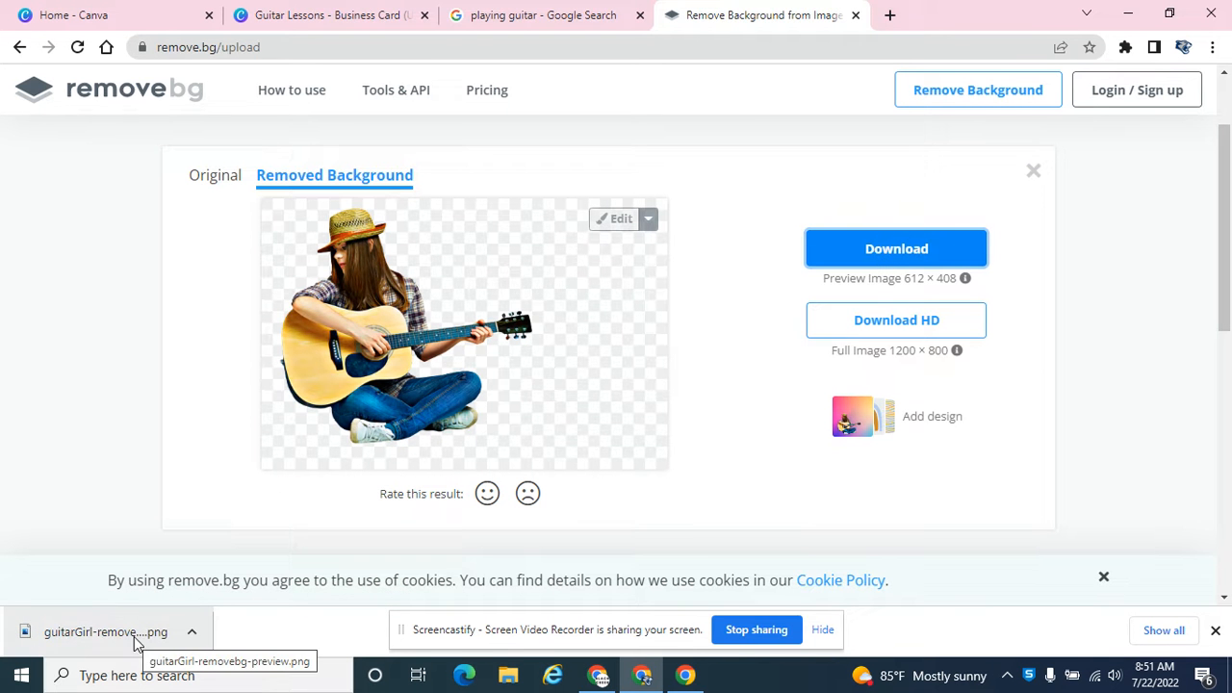
Step: Return to the Canva design and upload guitarGirl-removebg-preview from the Downloads folder
mouse_move(606, 670)
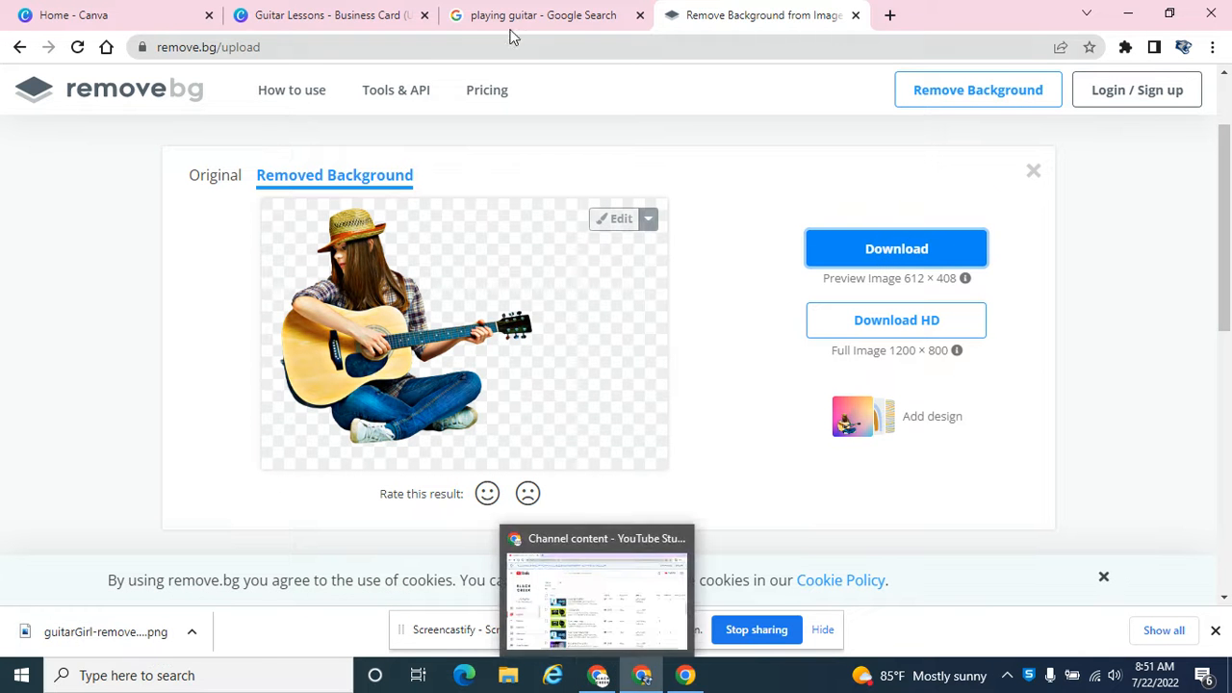
left_click(344, 14)
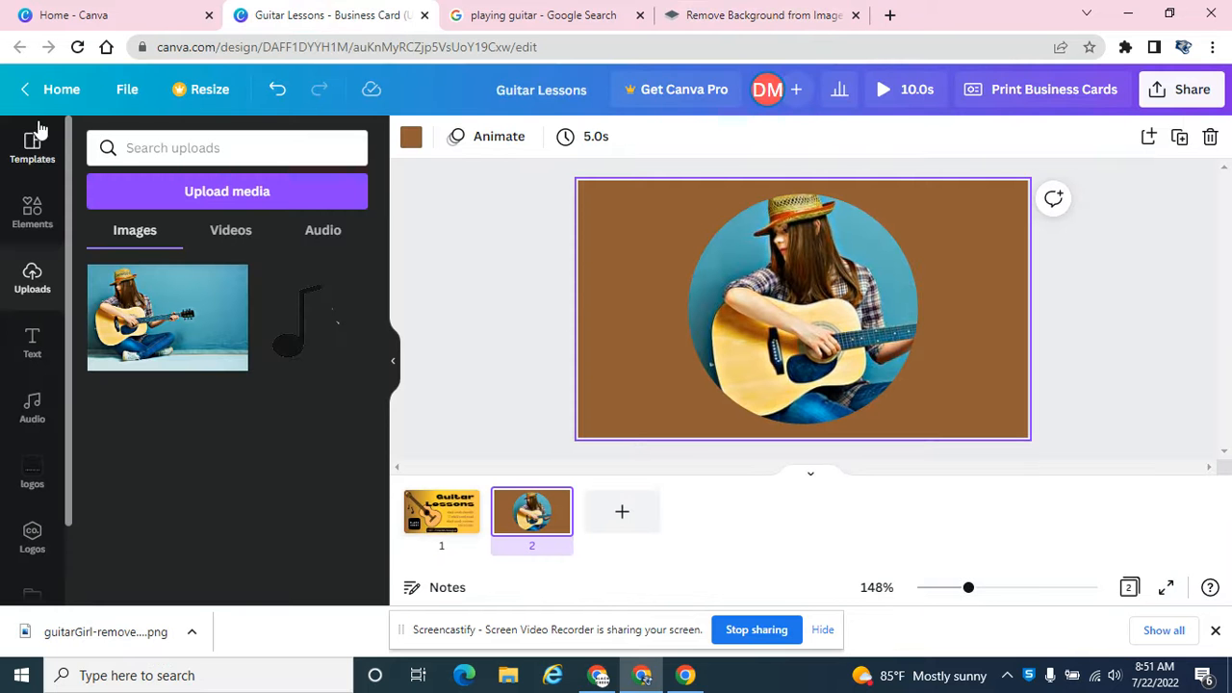
left_click(181, 187)
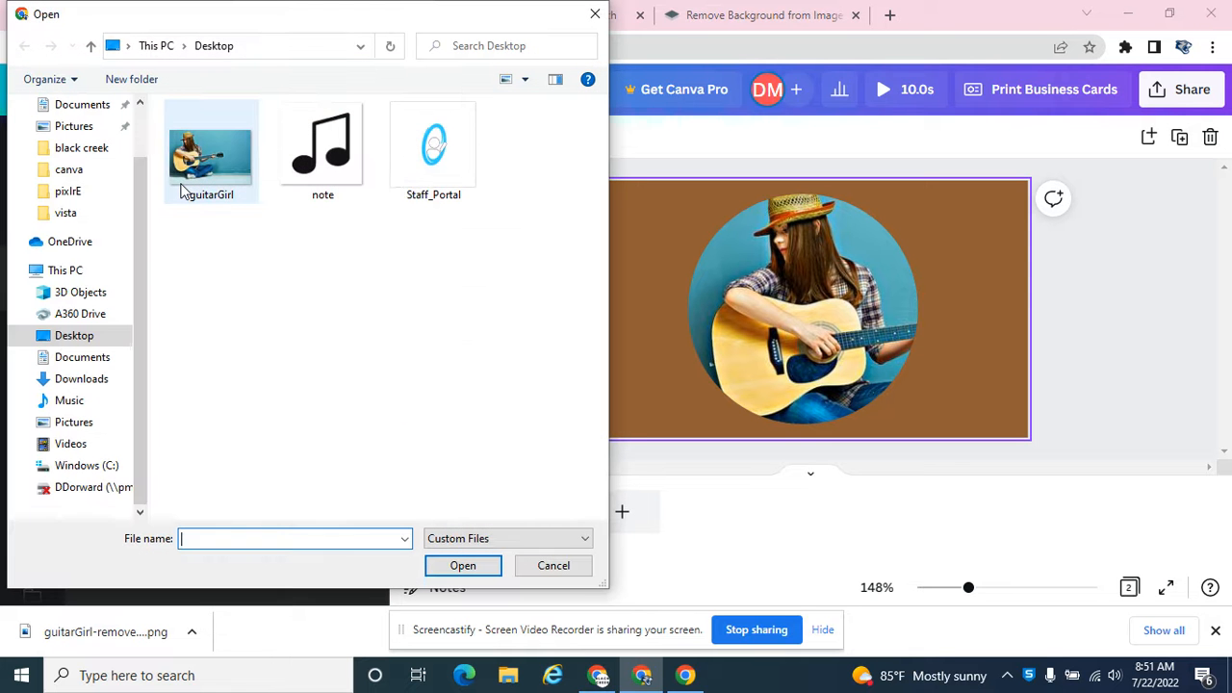
left_click(82, 358)
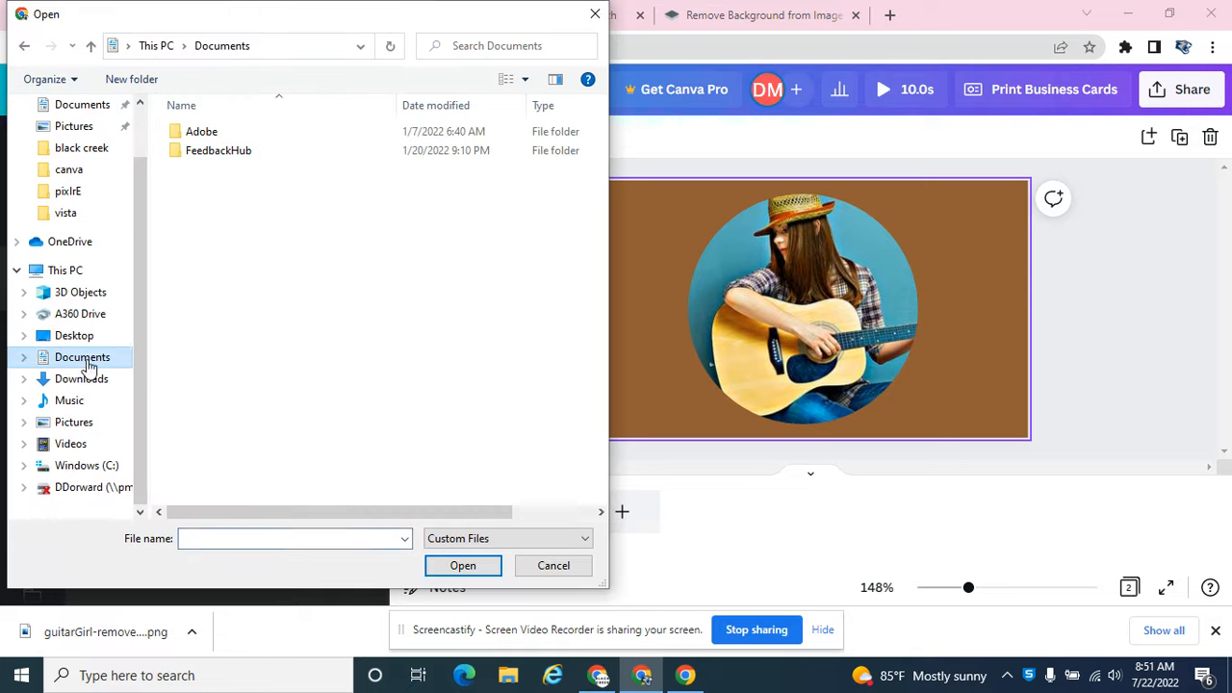
left_click(83, 380)
left_click(207, 159)
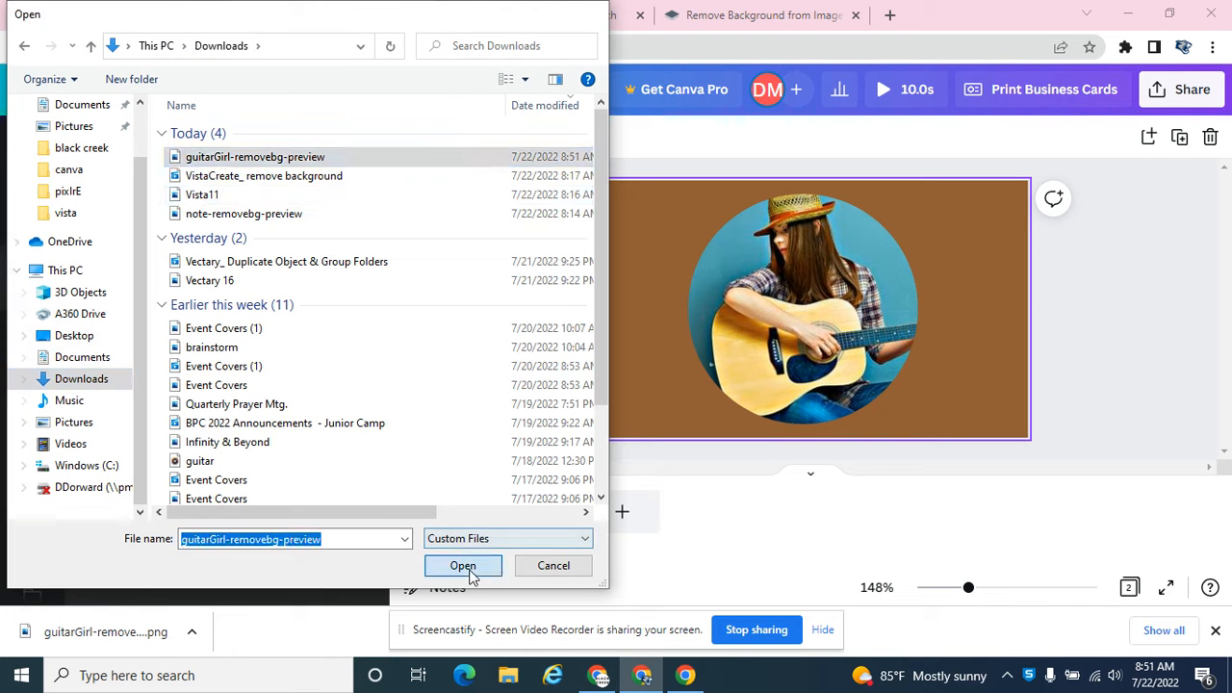
left_click(463, 565)
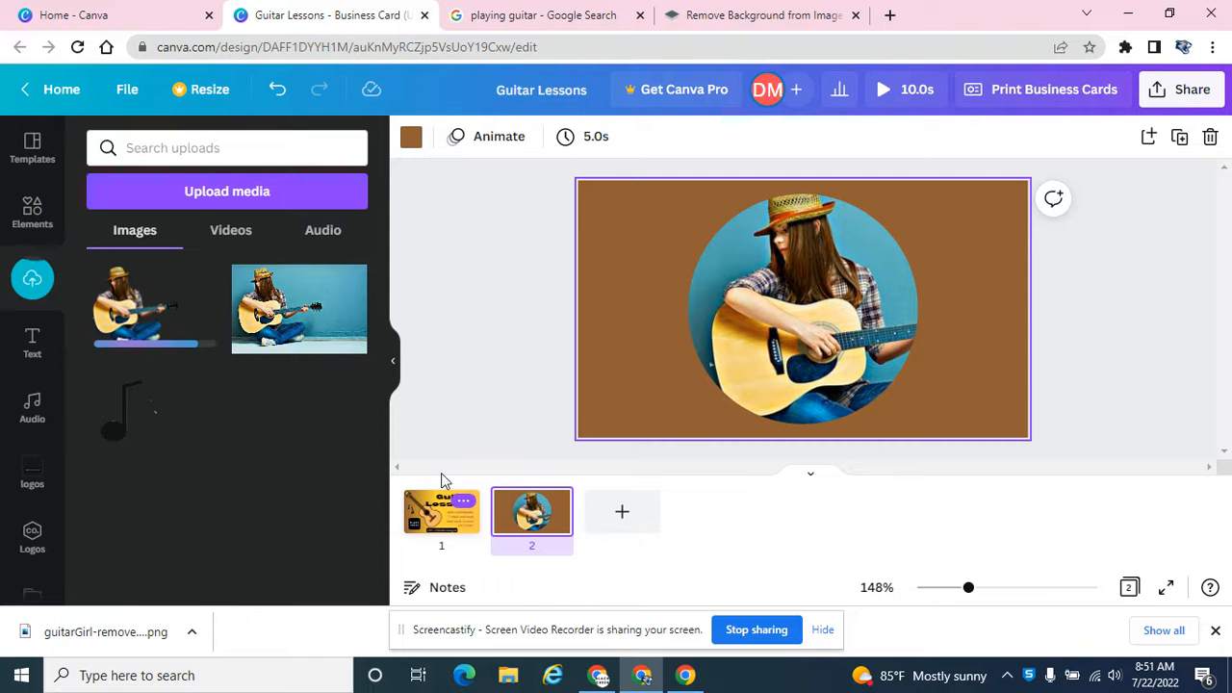
Step: Add the background-free girl cutout to page 2, enlarge it and align it over the girl in the circular frame
left_click(140, 313)
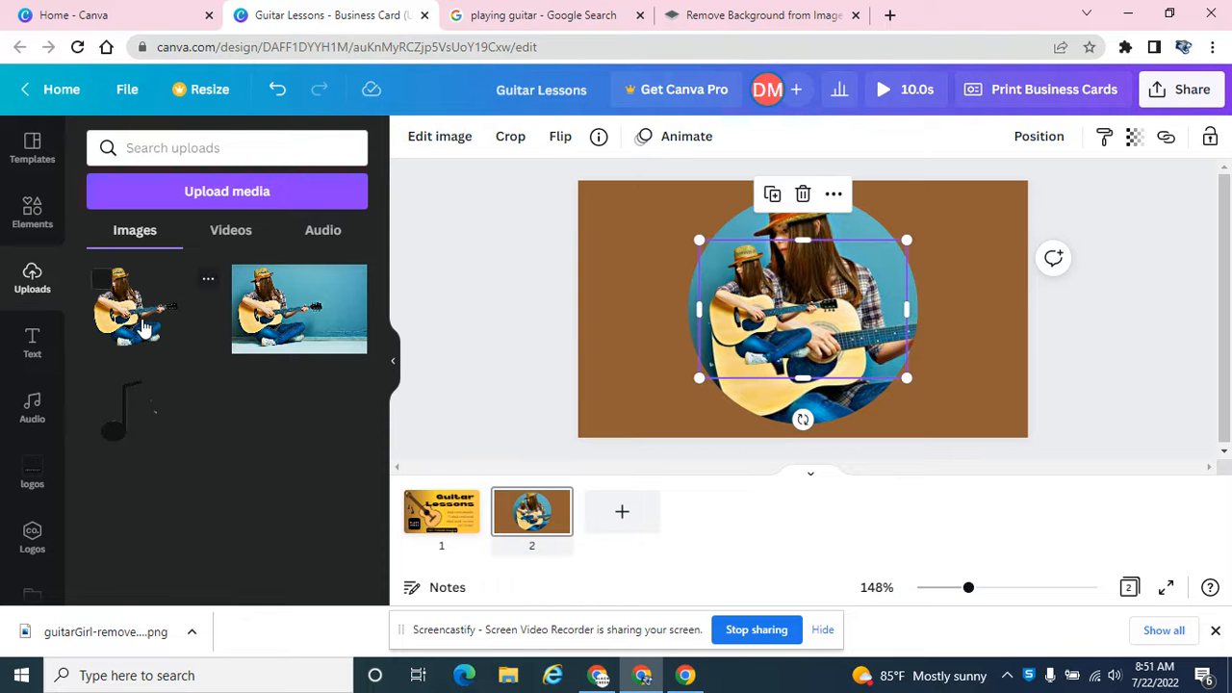
left_click_drag(697, 379, 475, 554)
left_click_drag(614, 378, 691, 250)
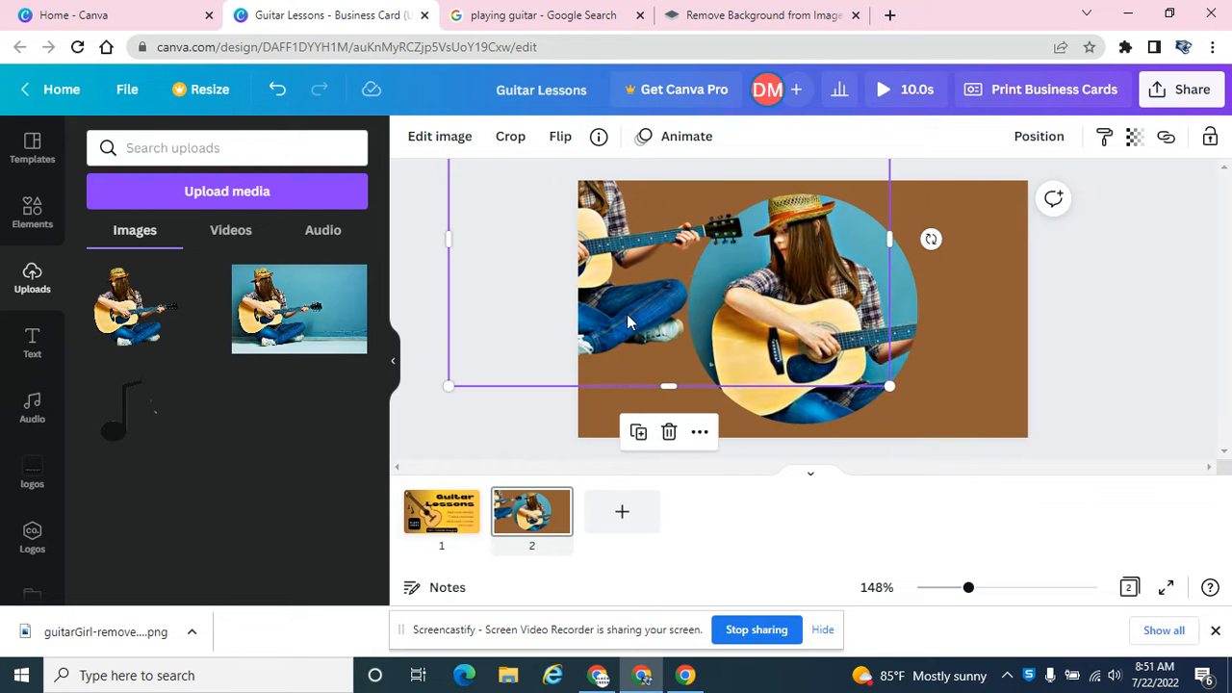
left_click_drag(628, 323, 646, 326)
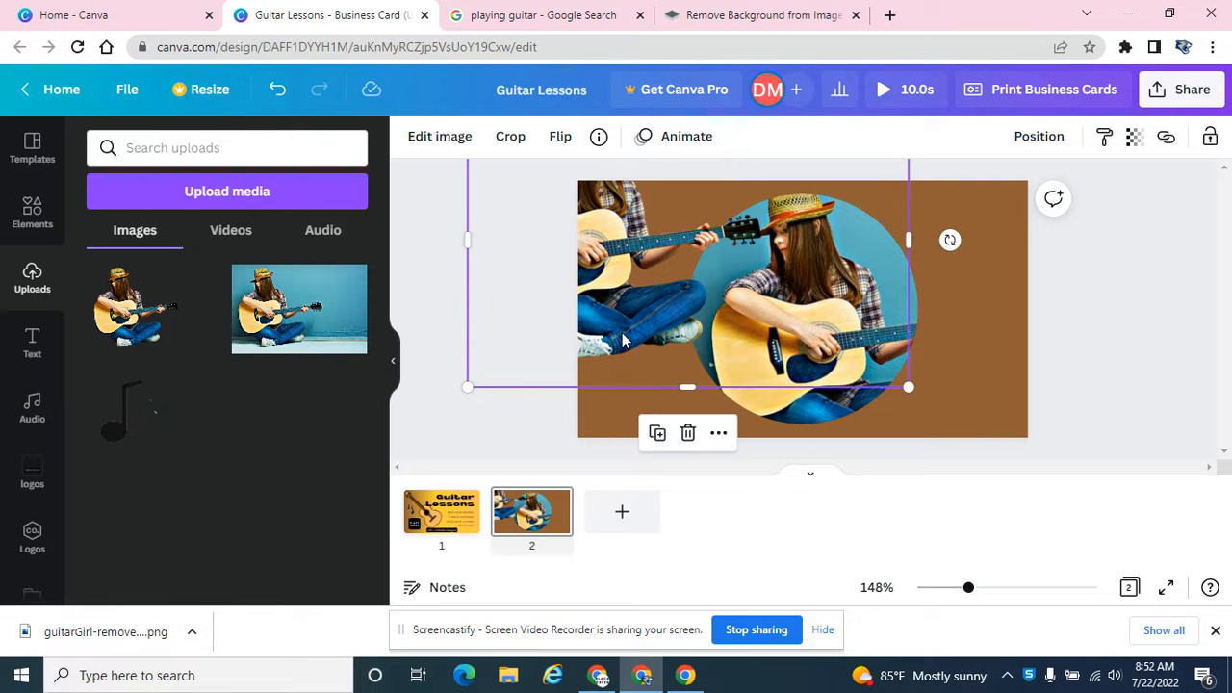
left_click_drag(467, 386, 437, 406)
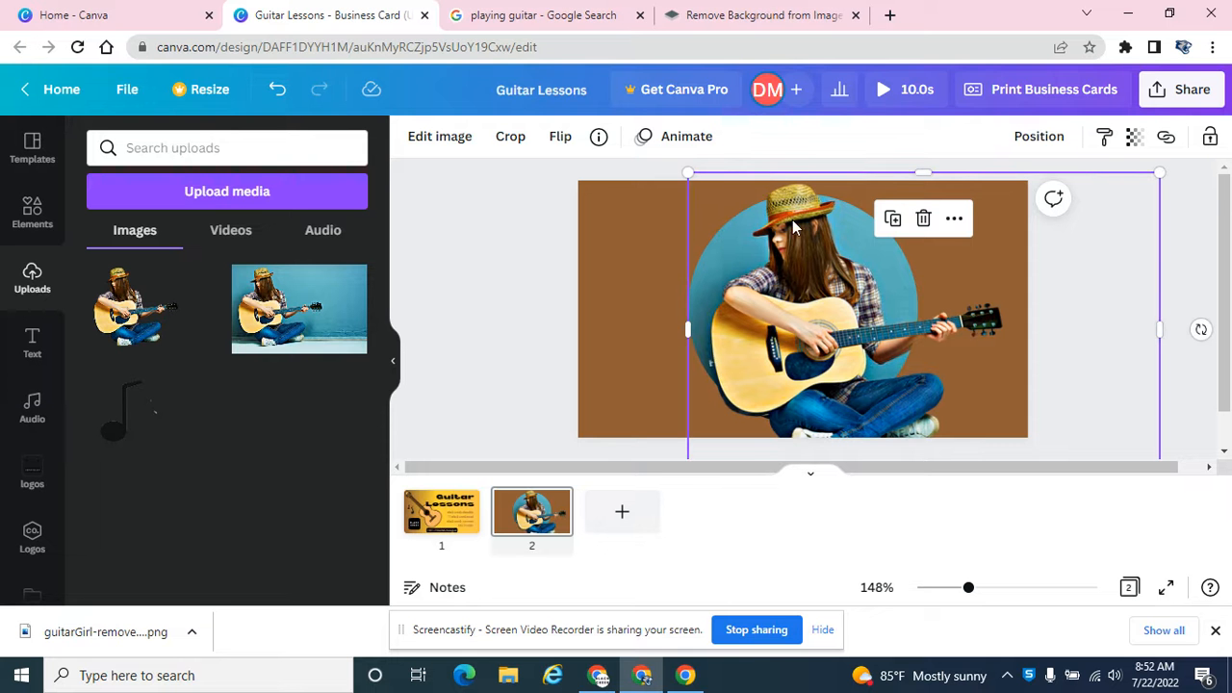
Step: Crop the cutout on all four sides to just the fretting hand and guitar headstock extending beyond the circle's edge
scroll(793, 221, "down", 1)
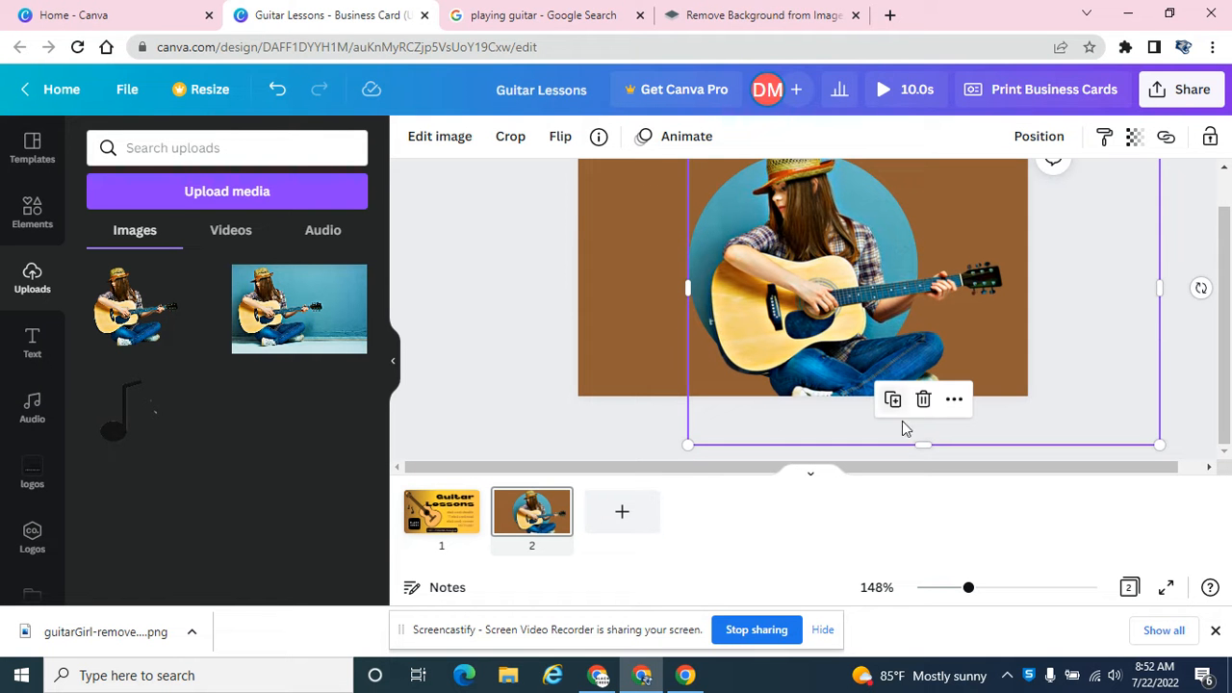
left_click_drag(922, 445, 909, 355)
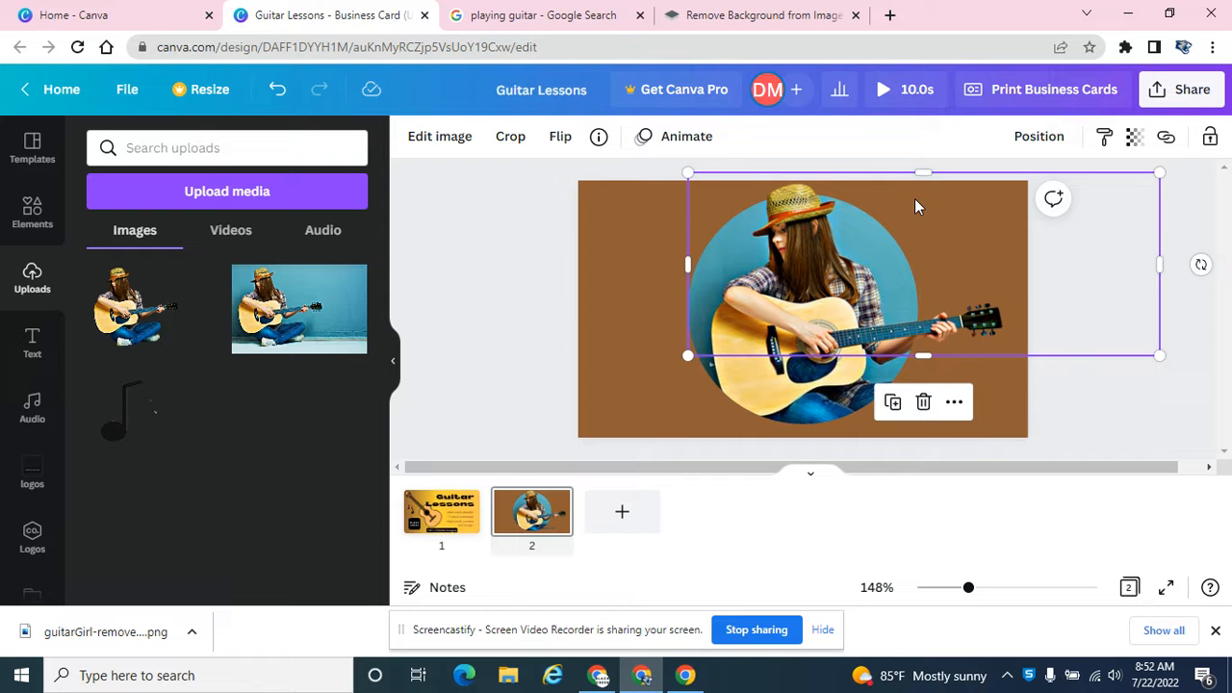
left_click_drag(922, 173, 929, 299)
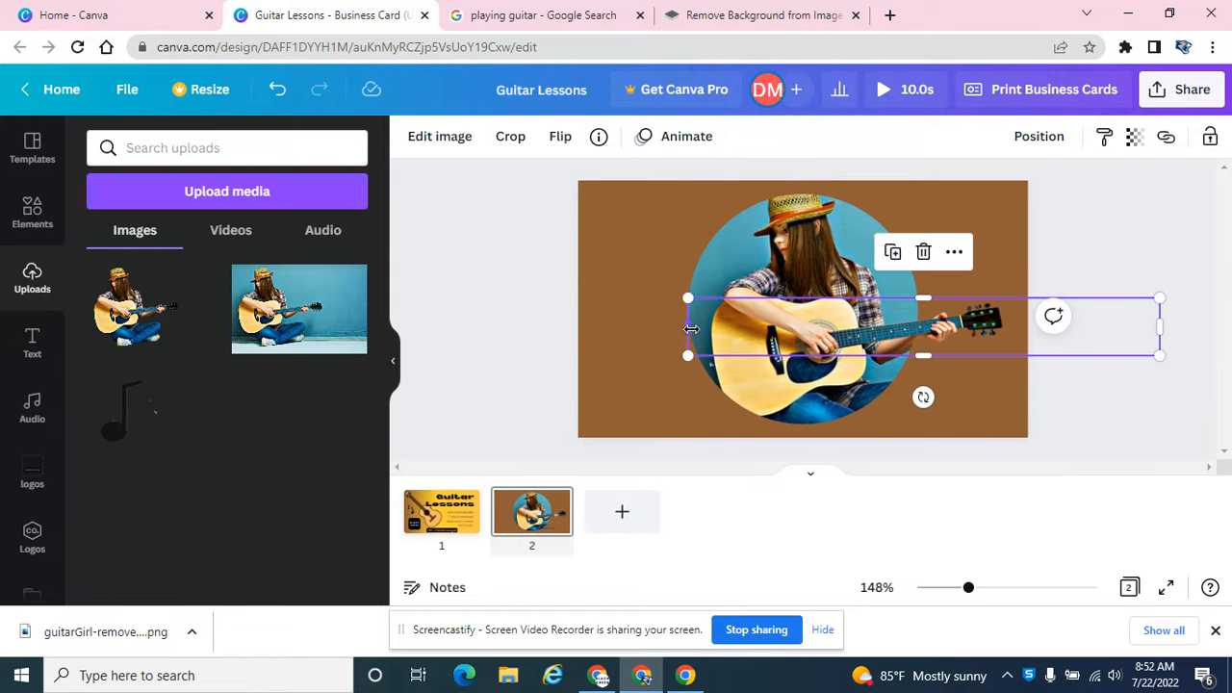
left_click_drag(700, 329, 905, 335)
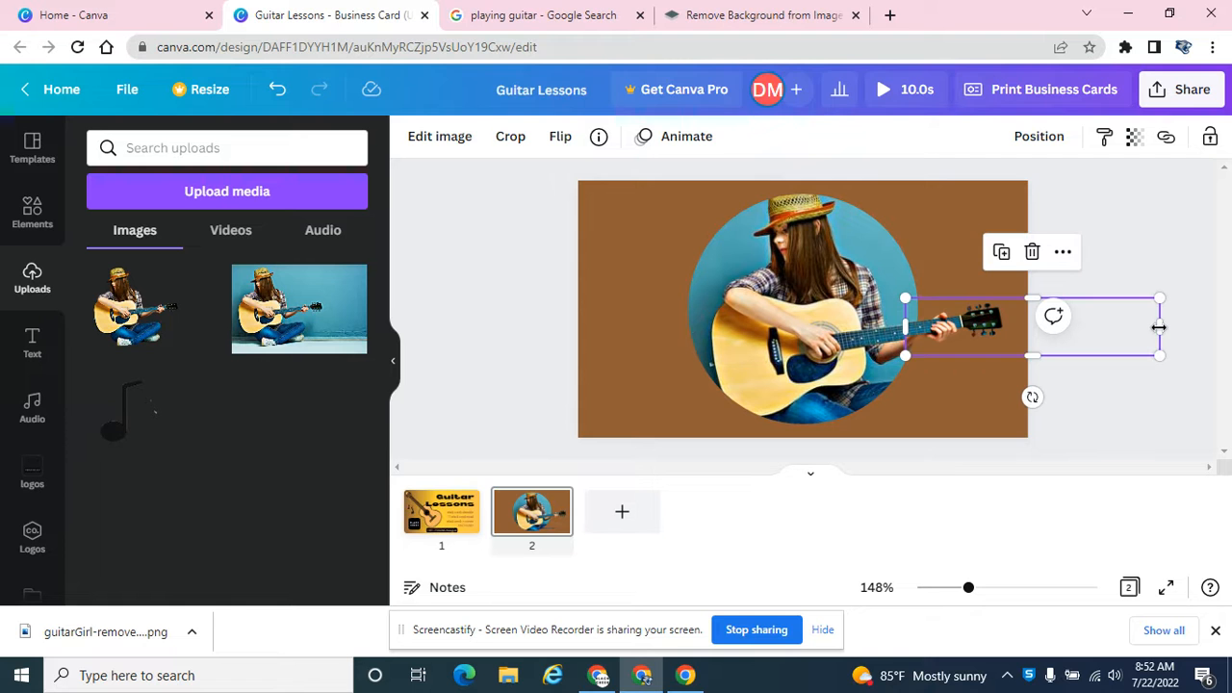
left_click_drag(1160, 325, 950, 321)
left_click(1159, 256)
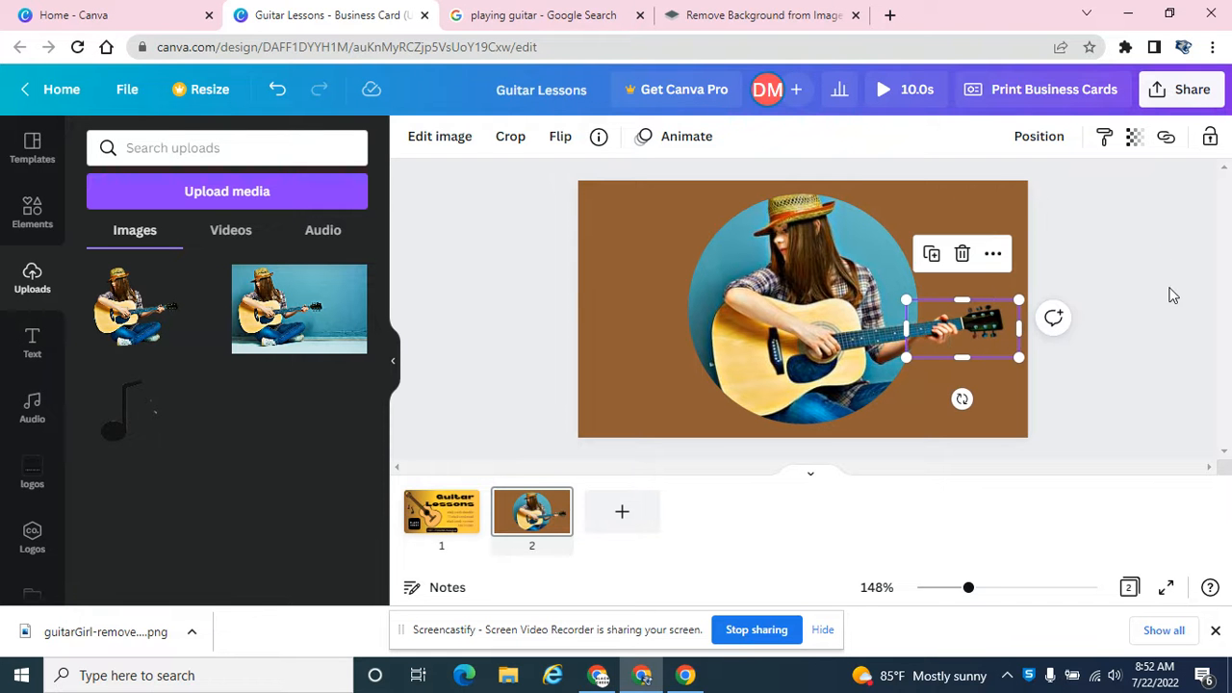
Step: Nudge the hand-and-headstock cutout until the guitar neck lines up with the framed photo at the circle's edge
left_click_drag(967, 589, 1032, 587)
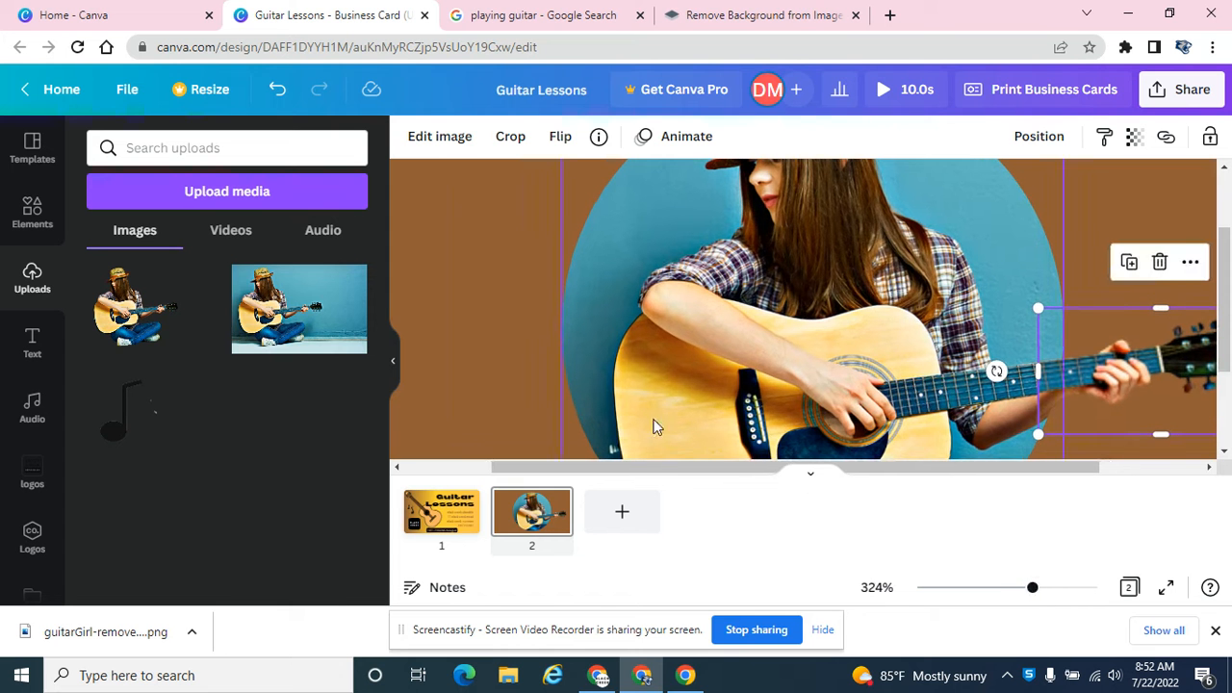
left_click_drag(935, 469, 1037, 470)
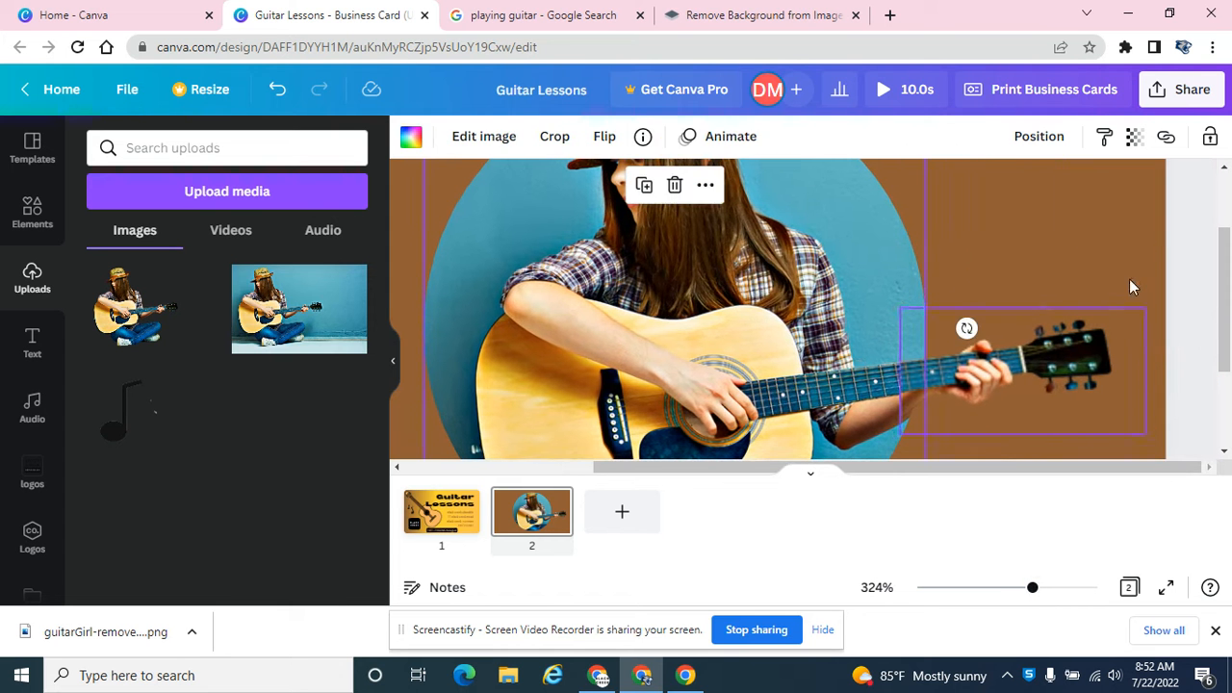
left_click(1179, 250)
left_click(1057, 358)
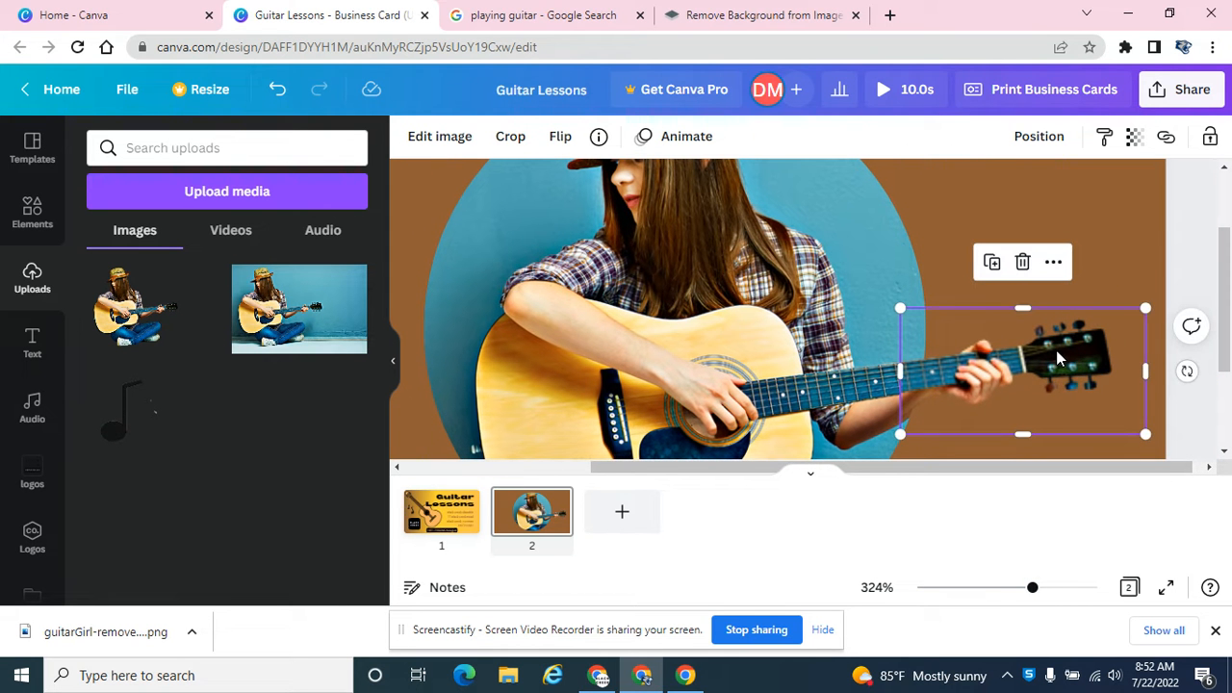
key("Down")
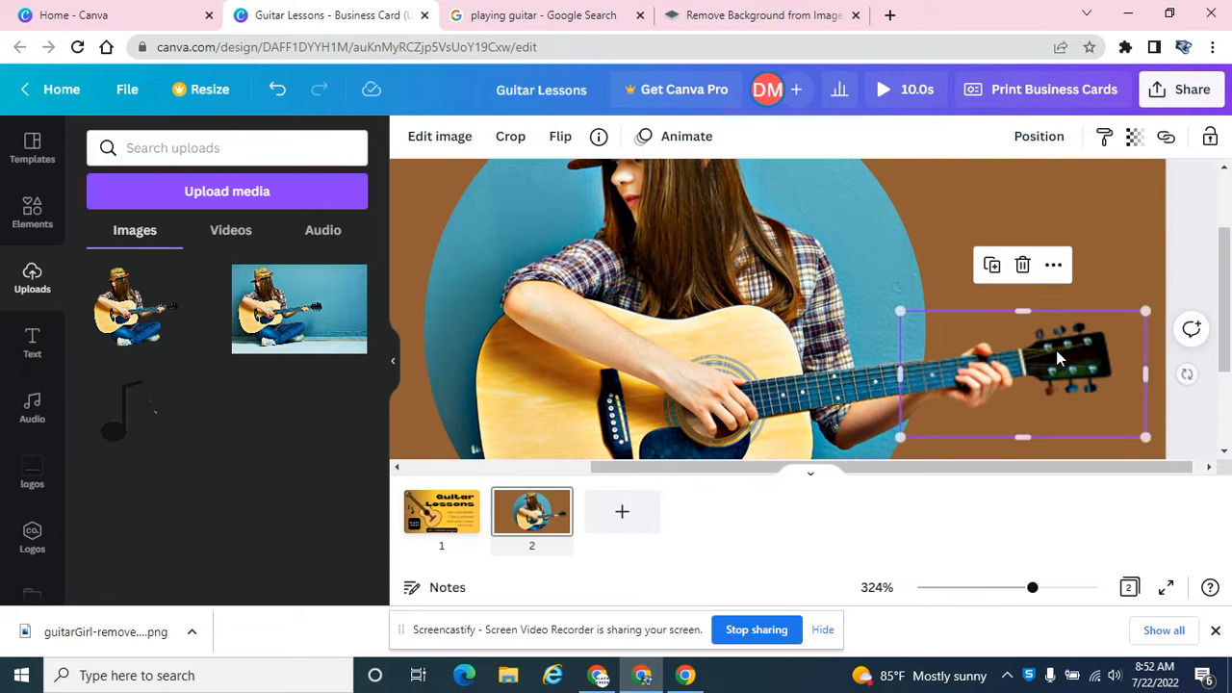
key("Right")
key("Right")
key("Right")
key("Right")
key("Right")
key("Right")
key("Right")
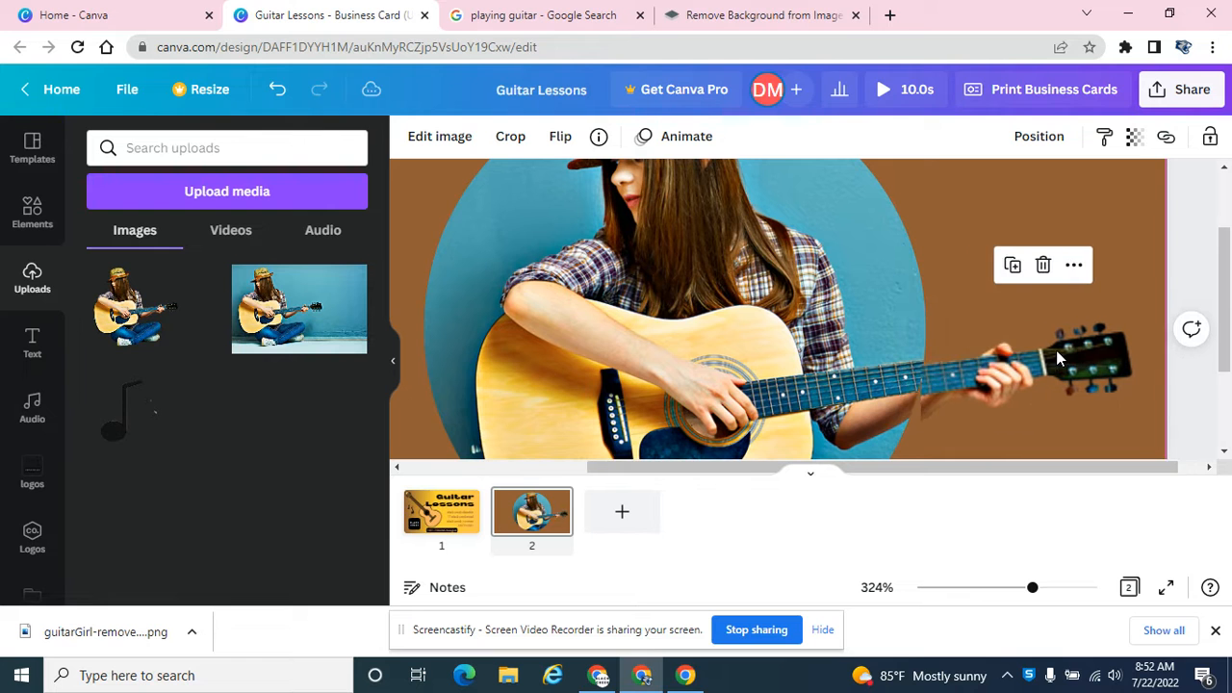
key("Left")
key("Left")
key("Left")
key("Left")
key("Left")
key("Left")
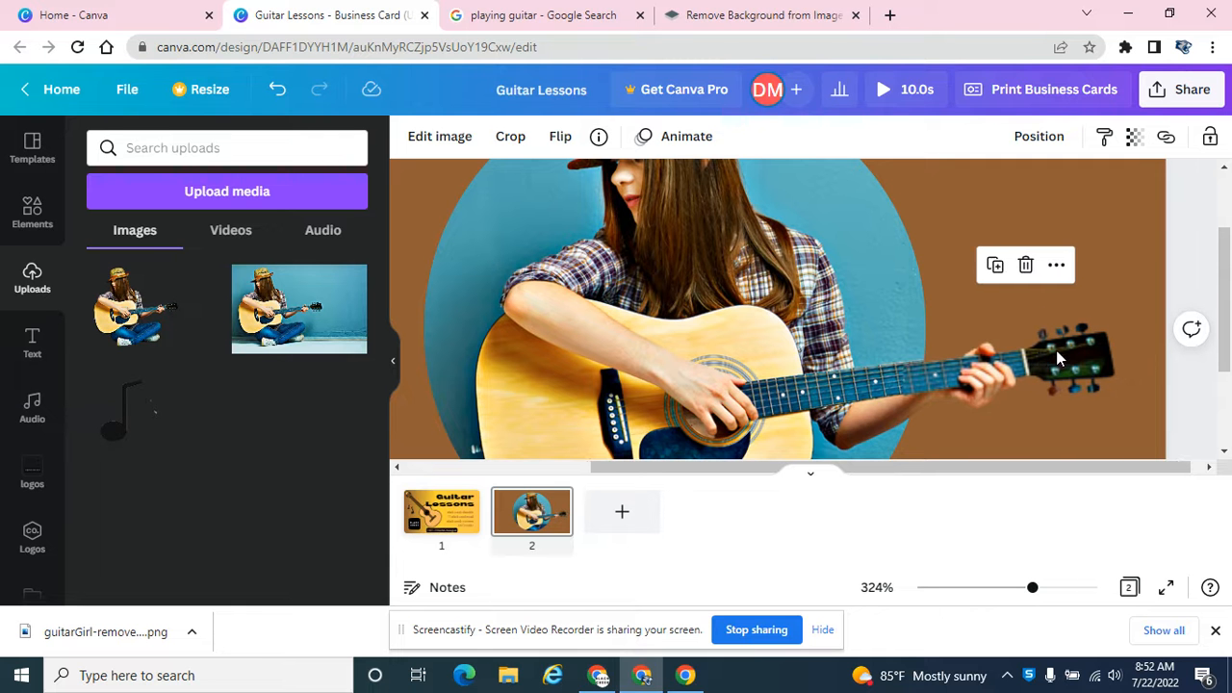
key("Right")
key("Right")
key("Right")
key("Right")
key("Right")
key("Right")
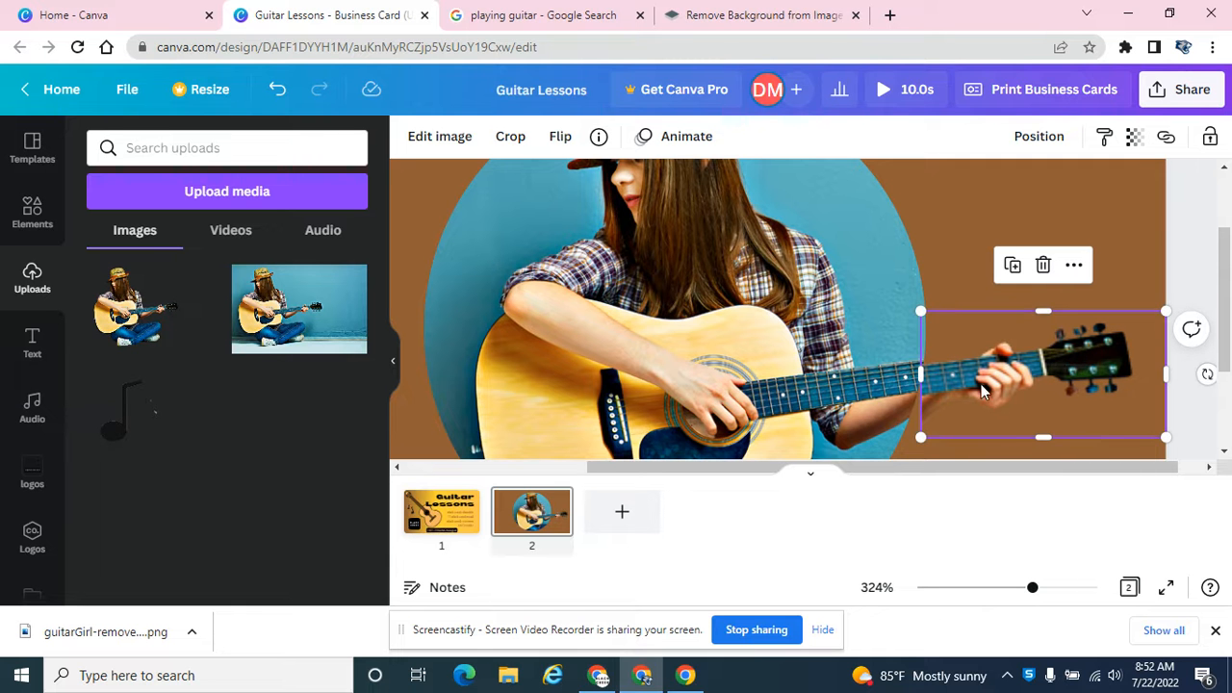
key("Up")
key("Up")
key("Up")
key("Up")
key("Up")
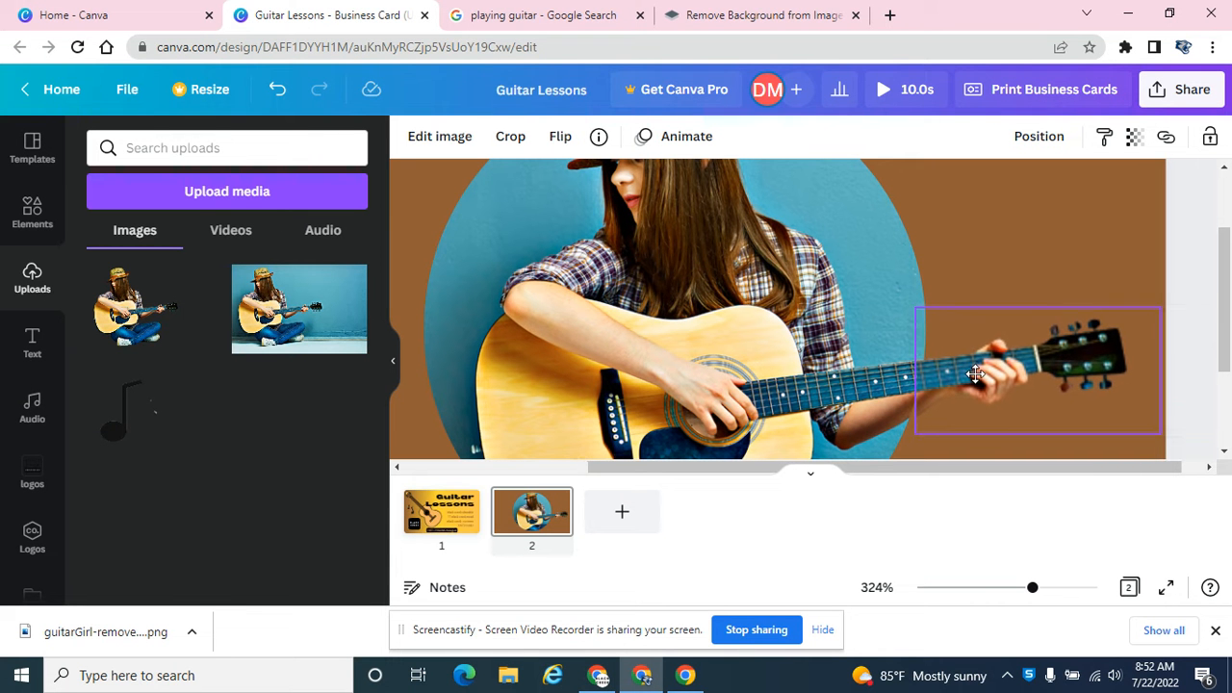
key("Left")
key("Left")
key("Left")
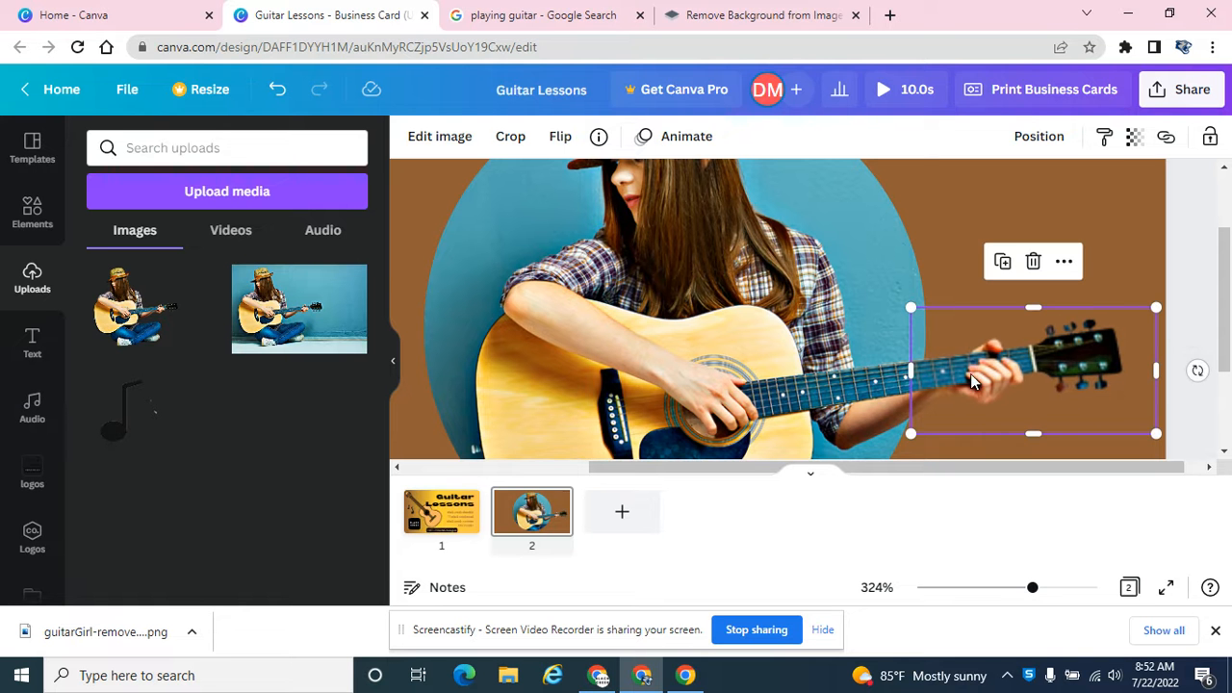
left_click(402, 262)
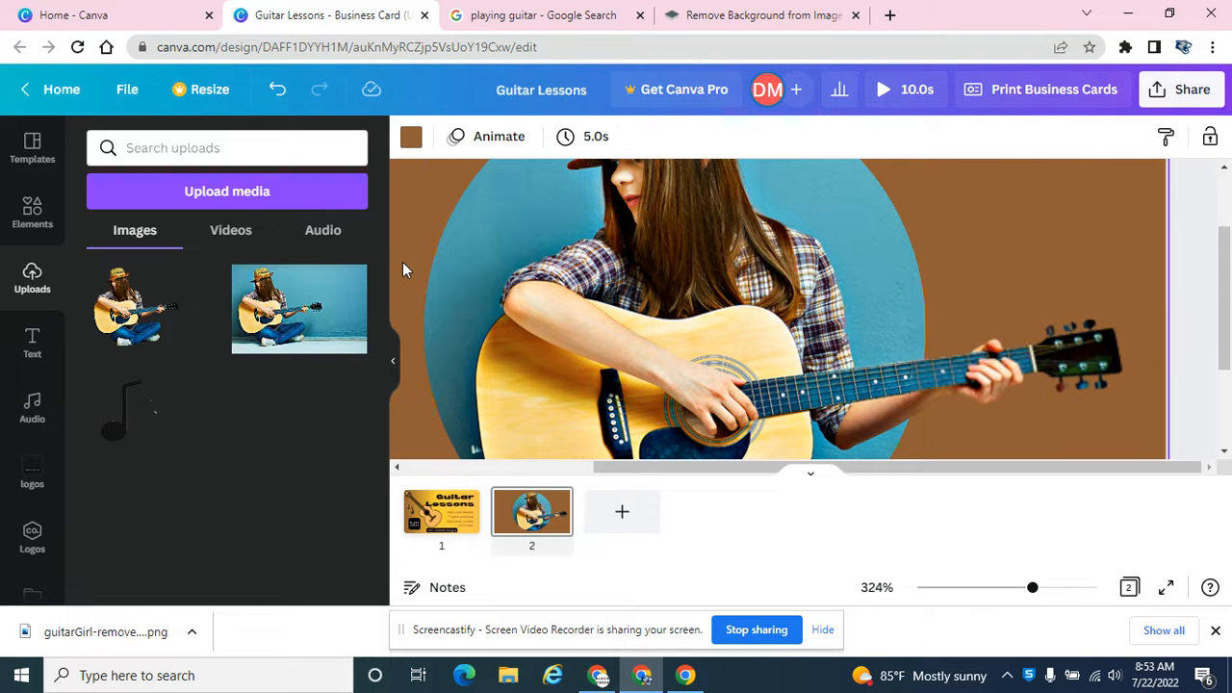
Step: Fine-tune the headstock cutout's alignment so the neck and forearm continue seamlessly across the circle's edge
left_click_drag(929, 372, 927, 373)
left_click(411, 220)
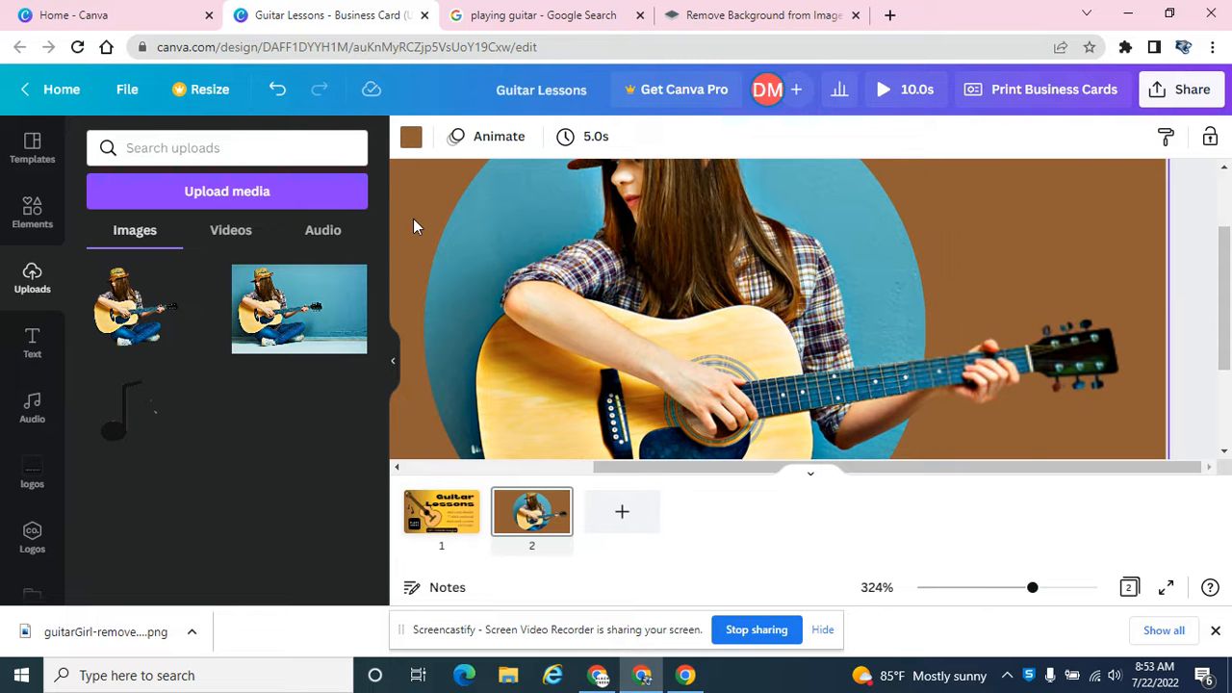
left_click(932, 379)
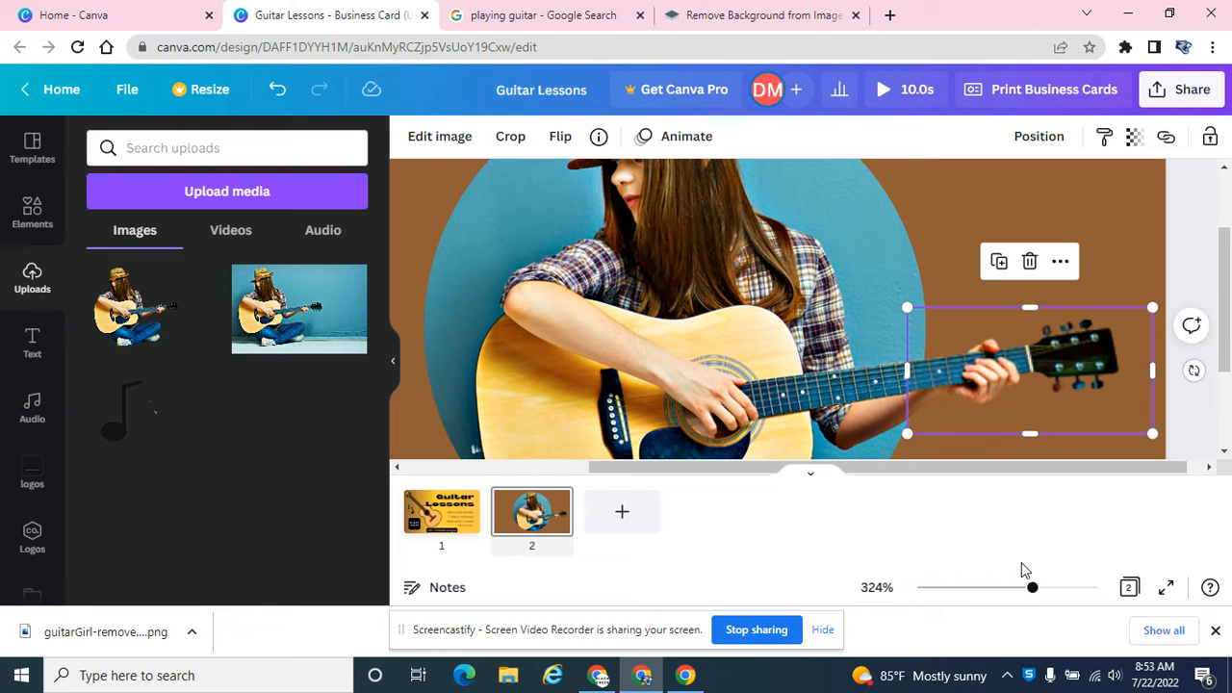
left_click_drag(1031, 587, 1058, 589)
left_click_drag(1089, 593, 1097, 589)
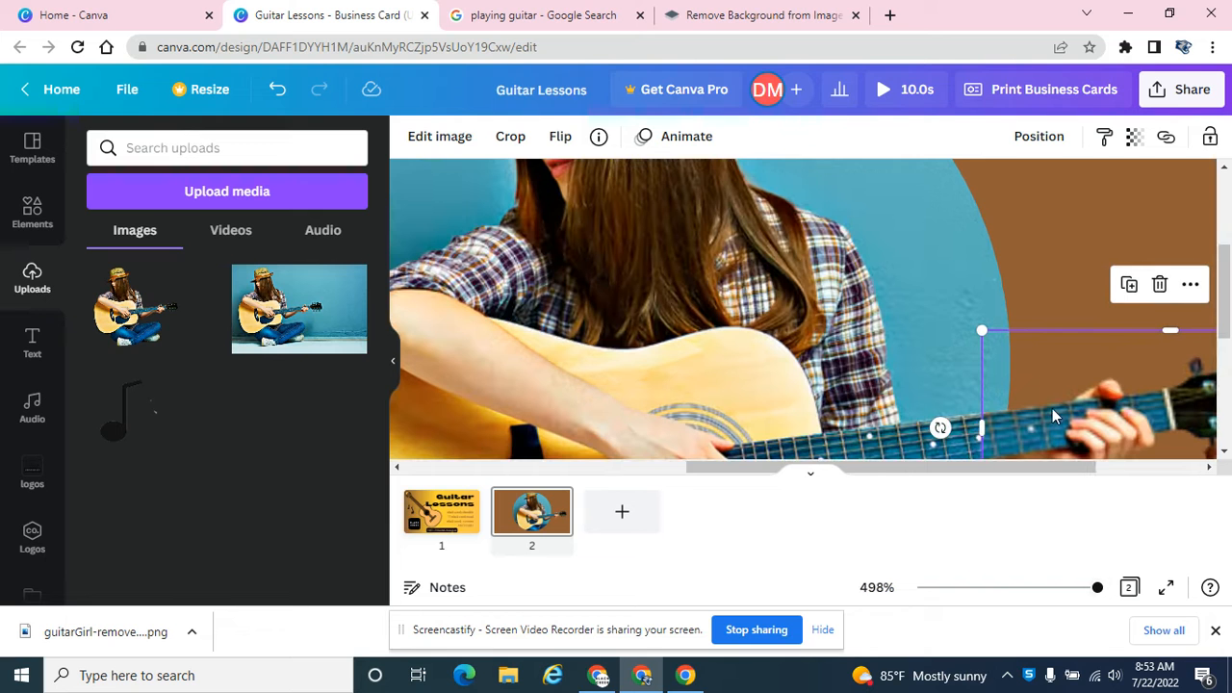
scroll(1018, 289, "down", 4)
left_click_drag(1016, 258, 1015, 260)
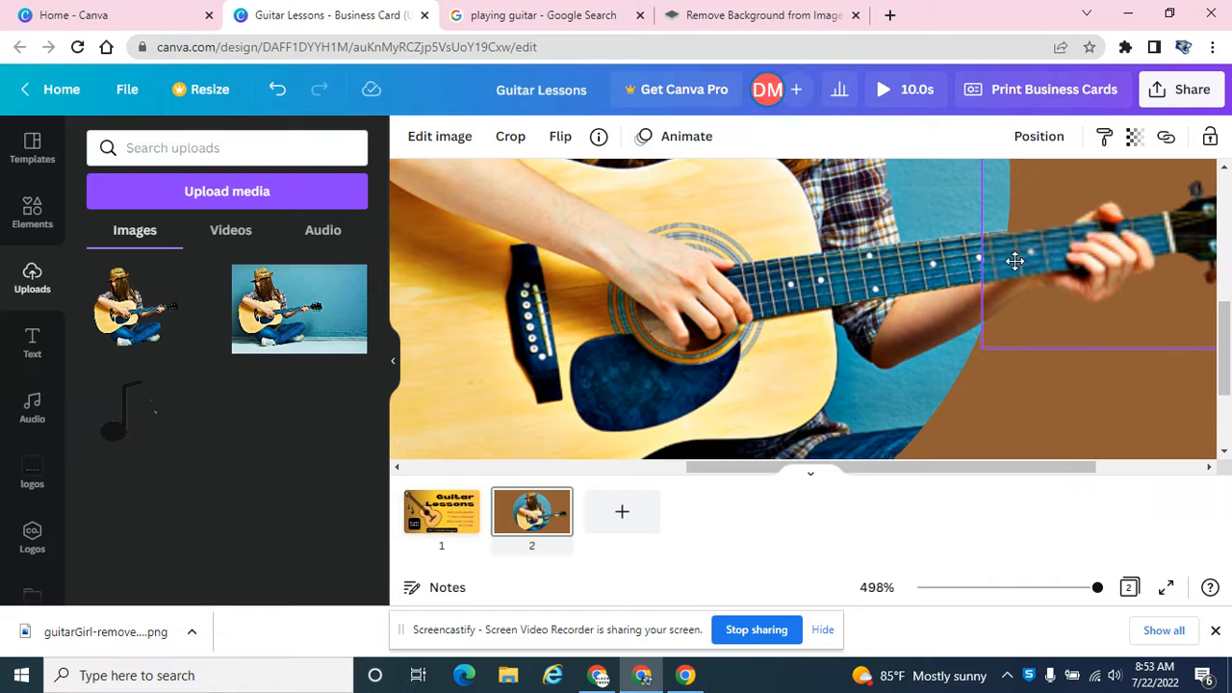
left_click_drag(1015, 260, 1014, 261)
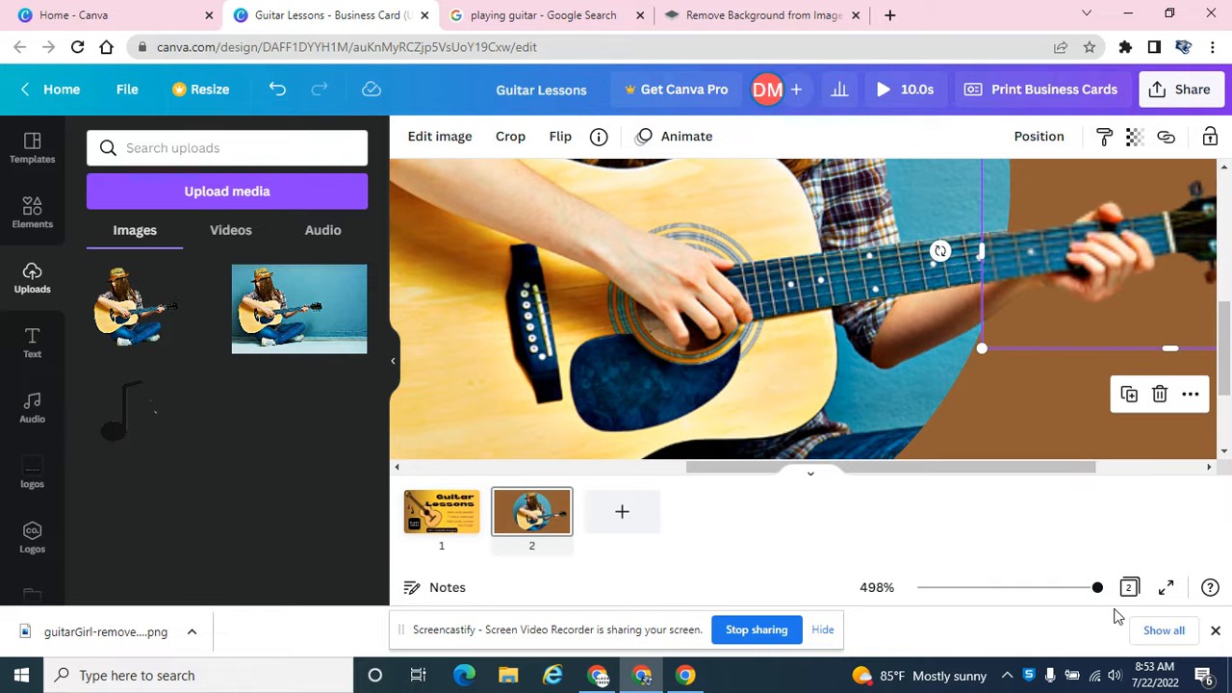
left_click_drag(1098, 587, 953, 587)
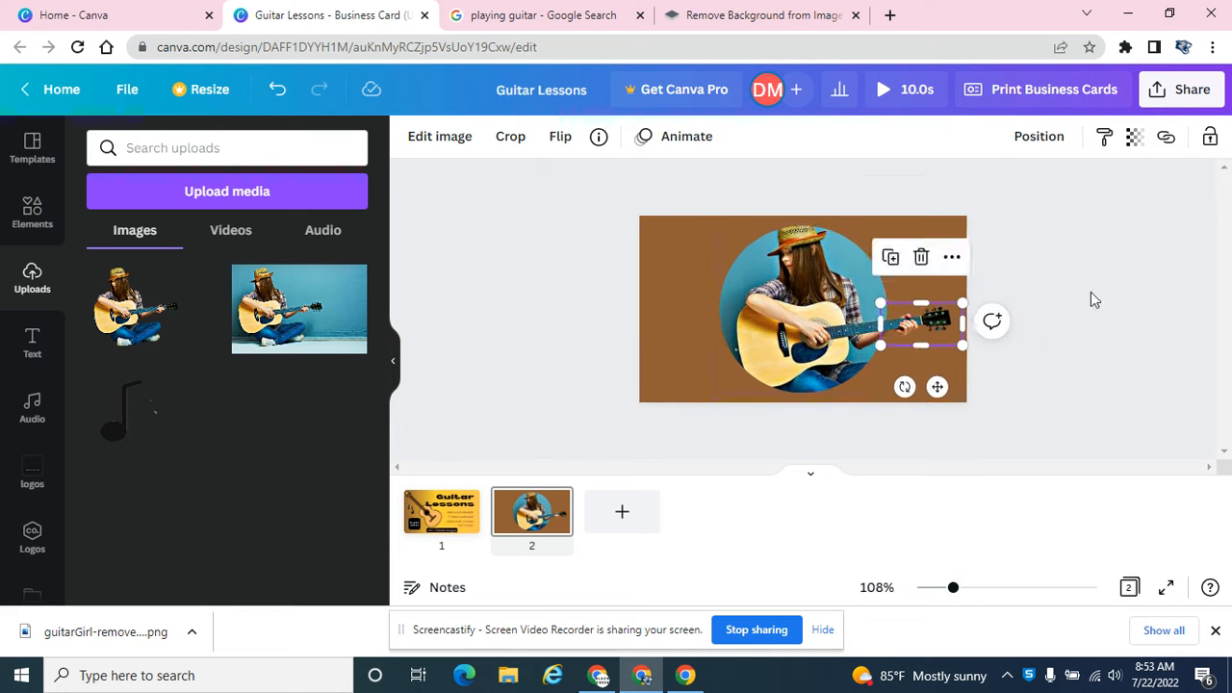
left_click(1092, 300)
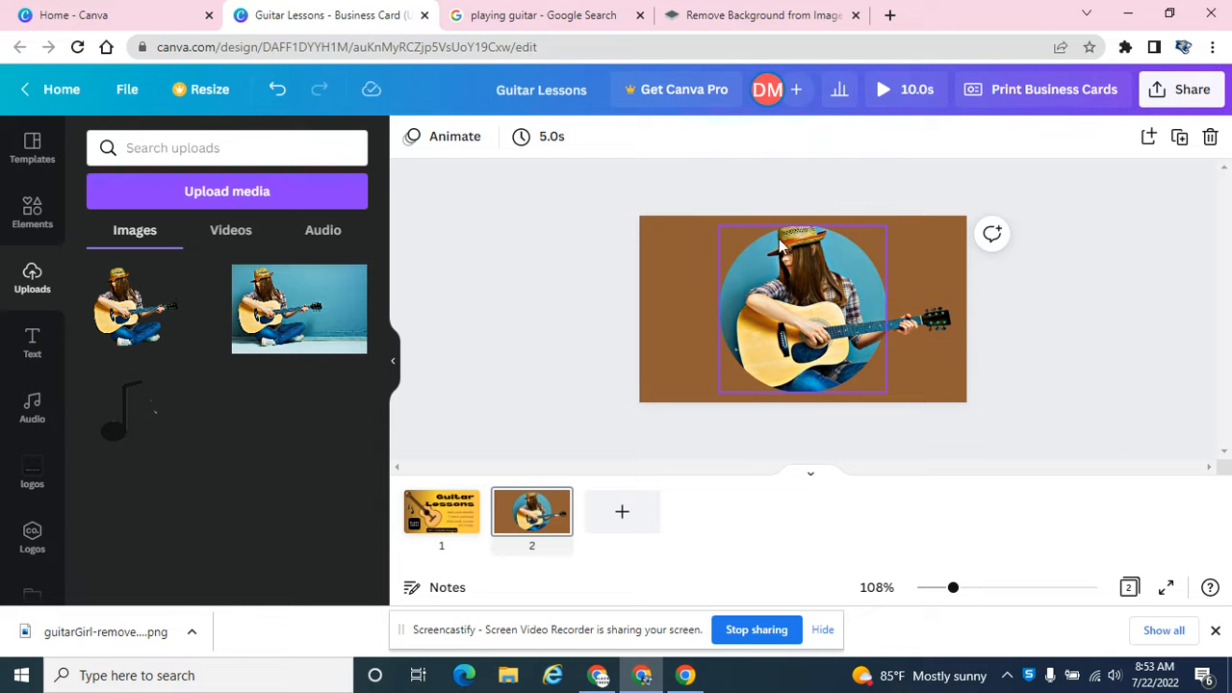
Step: Upload the background-free girl picture again from the Downloads folder
left_click(125, 294)
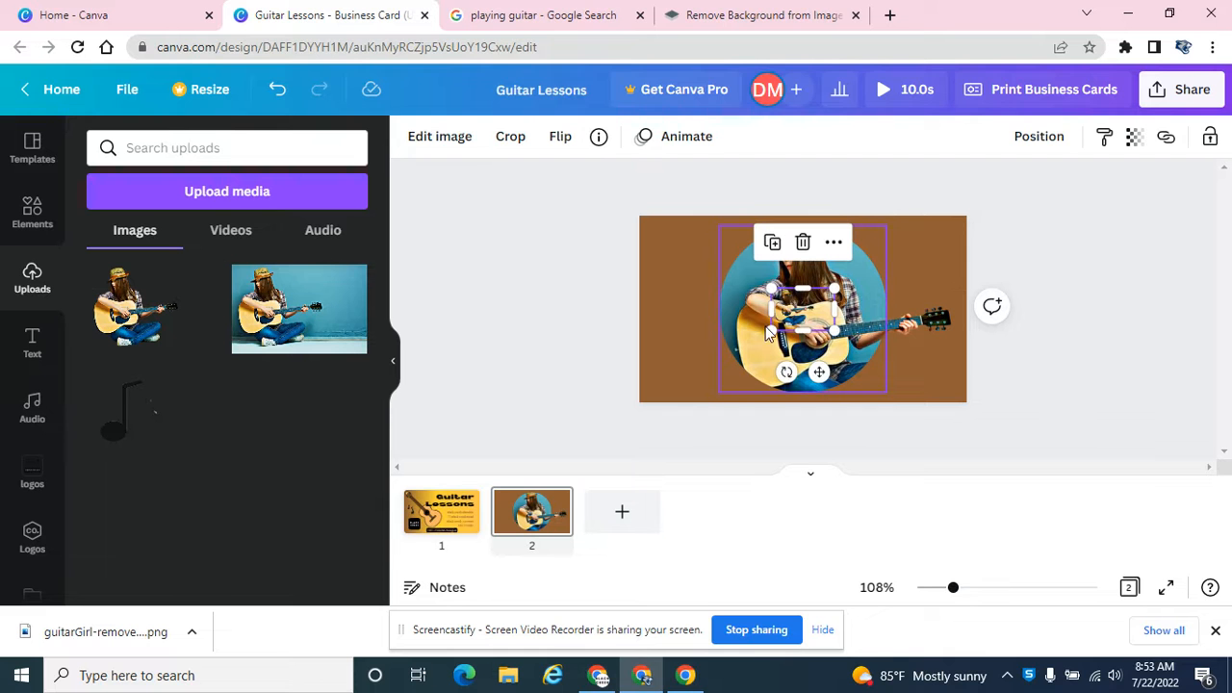
key("Delete")
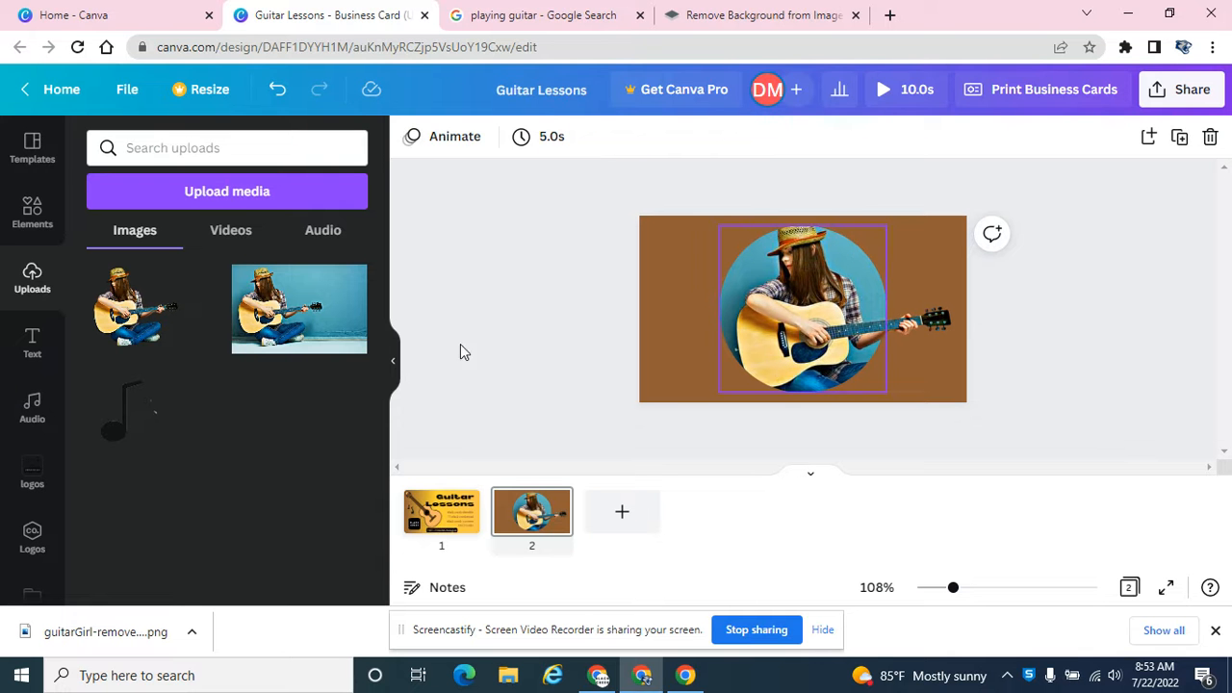
left_click(198, 193)
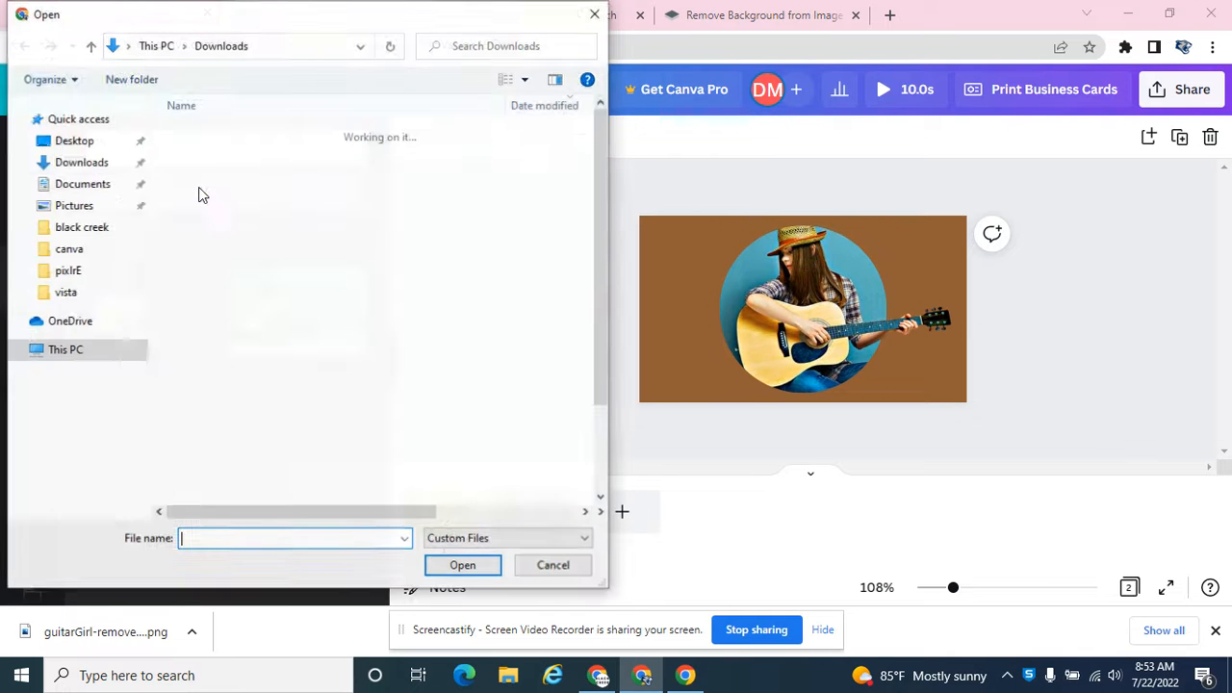
left_click(231, 159)
left_click(449, 565)
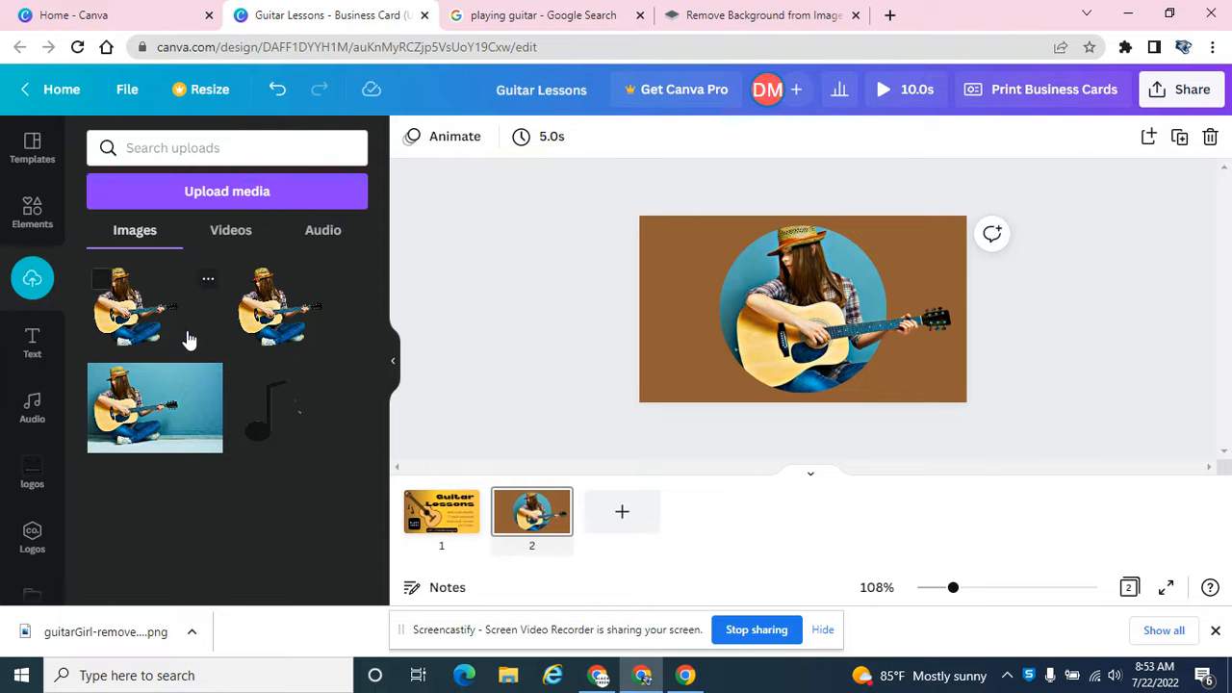
Step: Add the newly uploaded cutout to page 2, enlarge it and crop it to the girl's hat and upper face
left_click(186, 340)
left_click_drag(809, 356, 505, 365)
left_click_drag(654, 336, 796, 245)
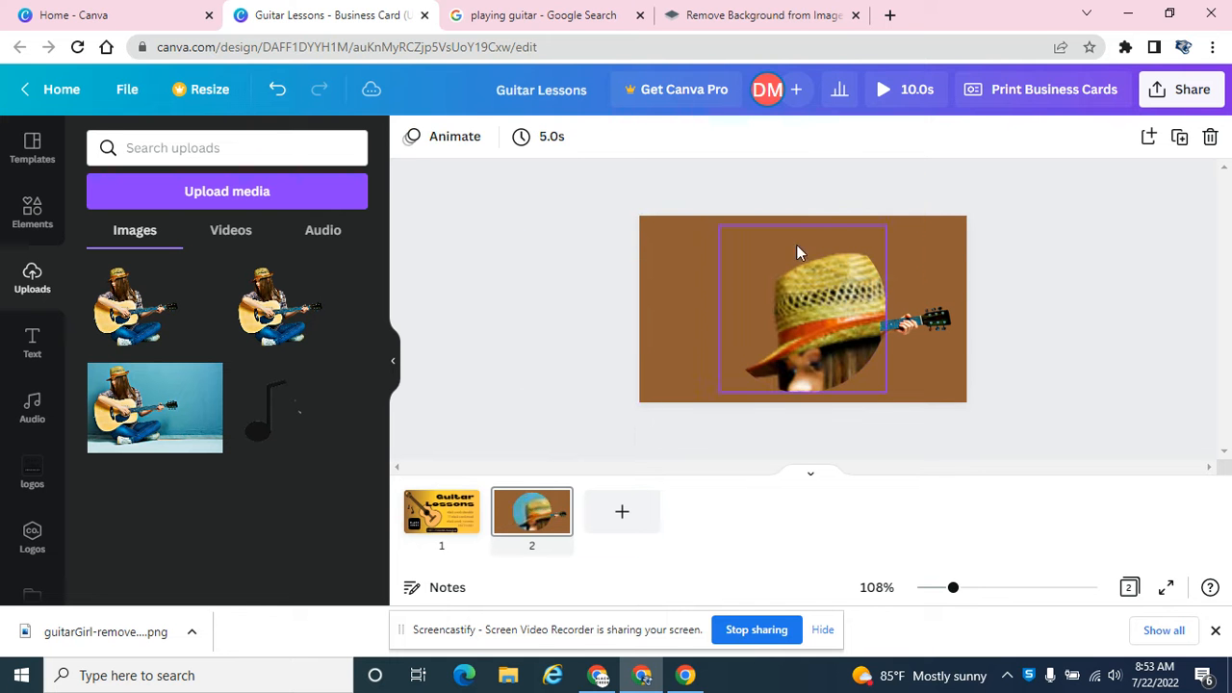
Step: Shrink the hat cutout and move it over the girl's head near the upper edge of the circle
left_click(643, 278)
left_click_drag(645, 280, 715, 248)
left_click_drag(828, 218, 887, 283)
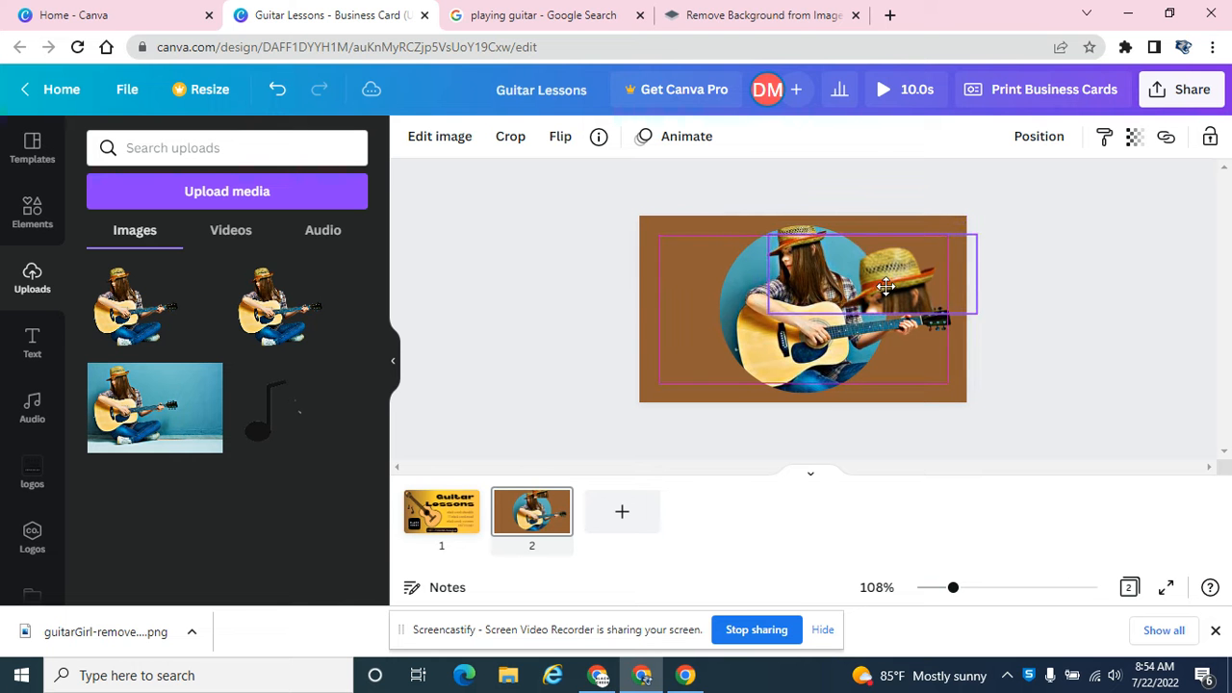
key("Left")
key("Left")
key("Left")
key("Left")
key("Left")
key("Left")
key("Left")
key("Left")
key("Up")
key("Up")
key("Up")
key("Up")
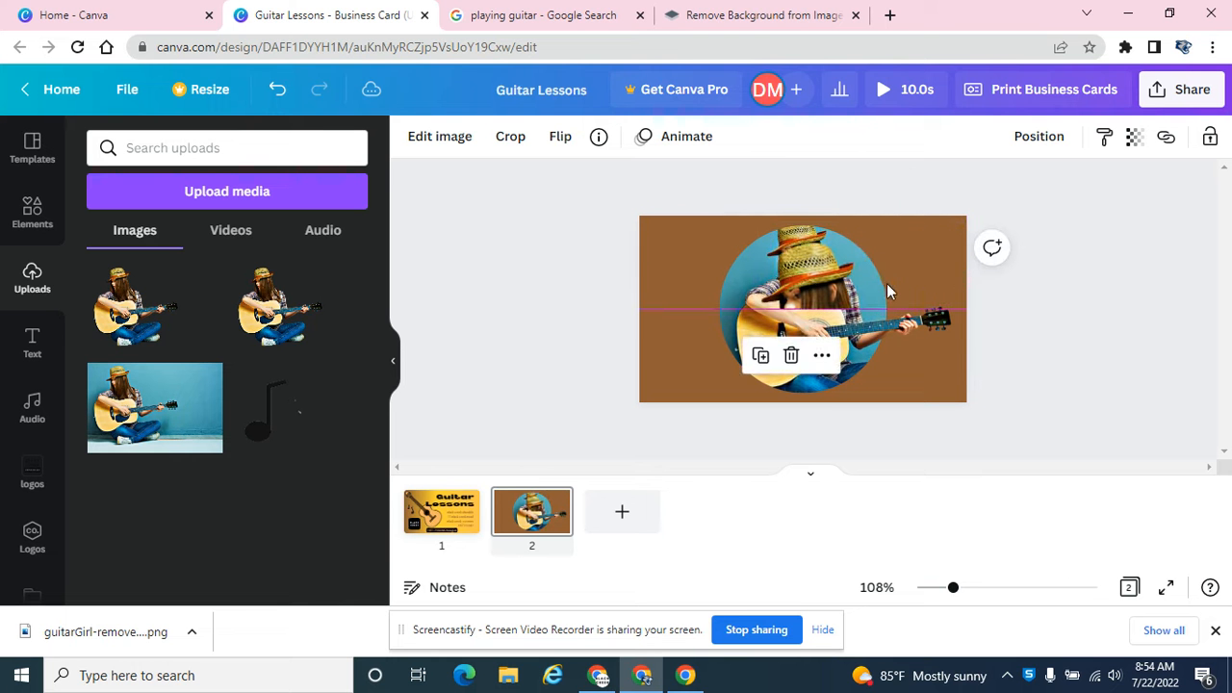
key("Up")
key("Up")
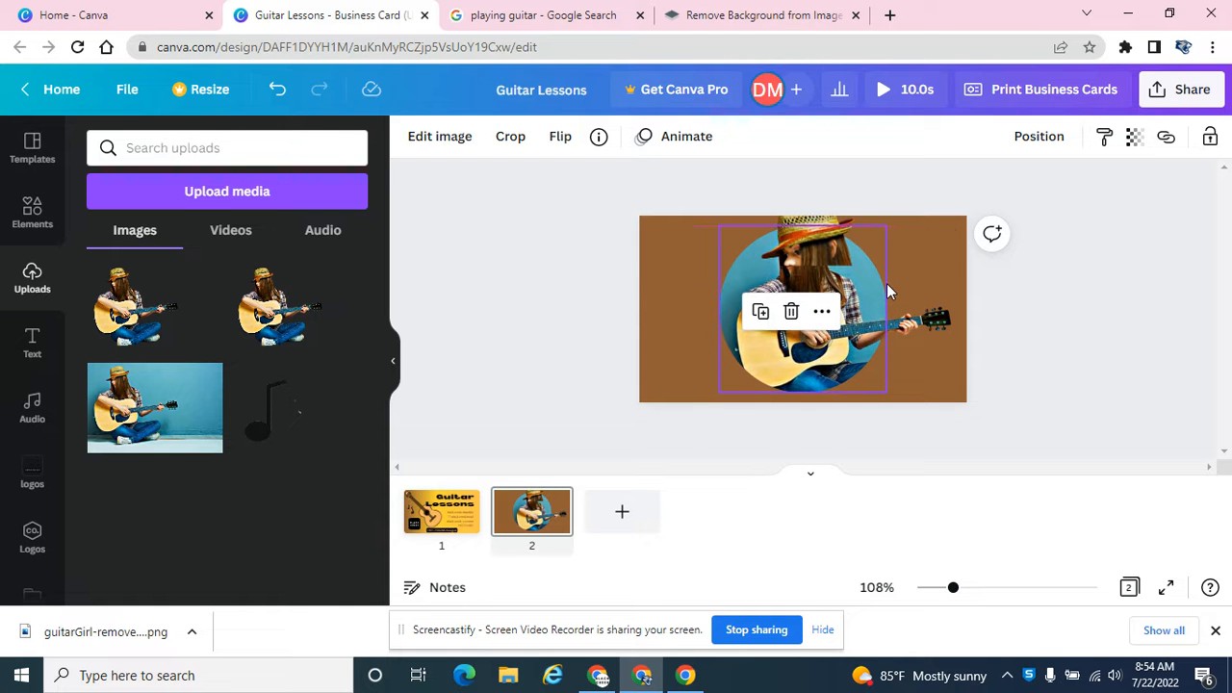
Step: Shrink the hat cutout further and align it over the hat in the framed photo
left_click_drag(897, 261, 850, 247)
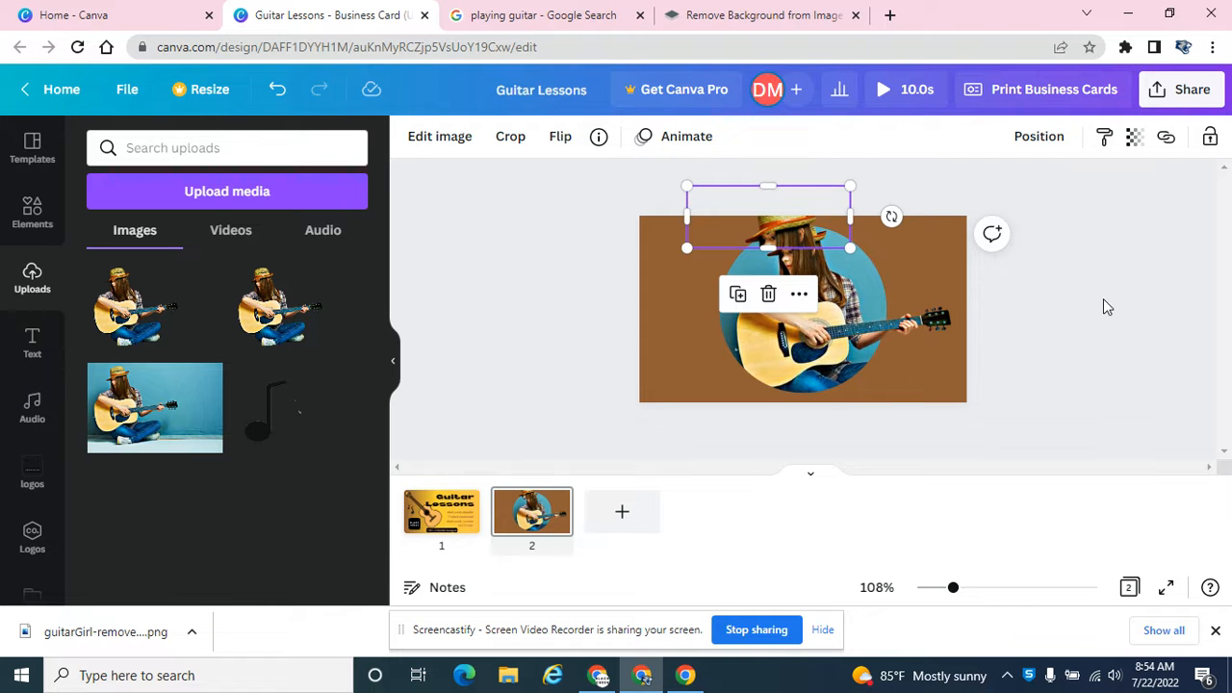
left_click(1057, 331)
left_click(770, 231)
left_click(1078, 269)
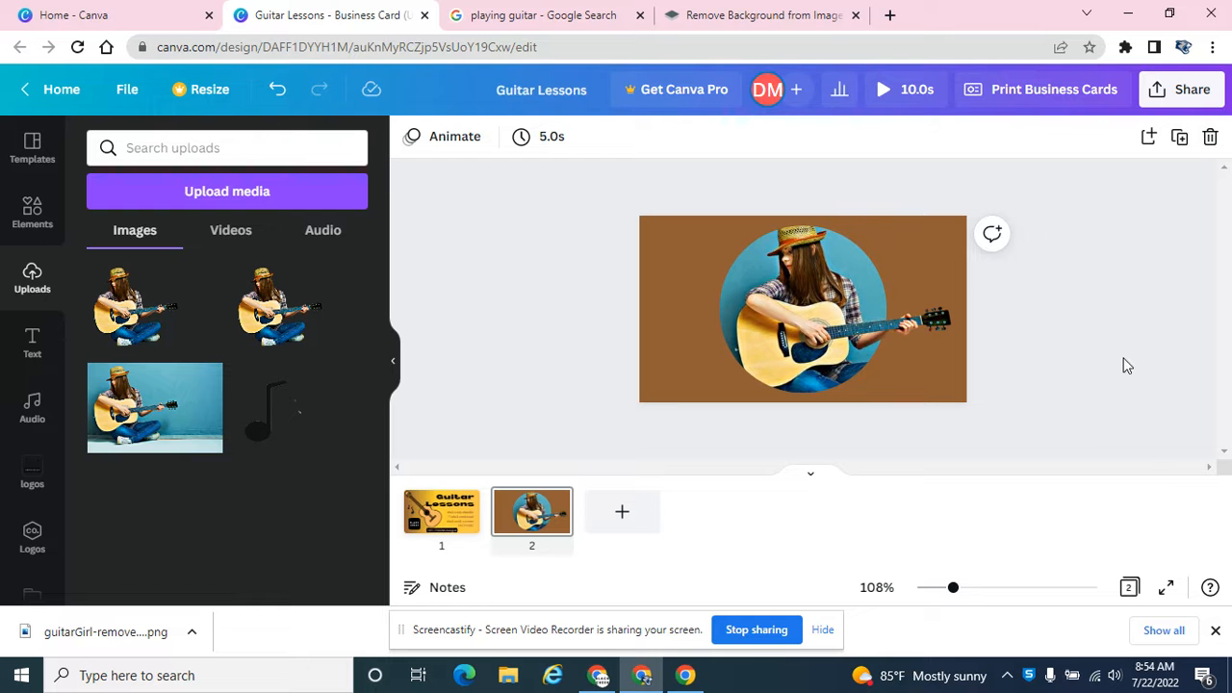
Step: Select the circular photo together with its cutouts and move them as one toward the card's left side
left_click_drag(1036, 416, 712, 197)
left_click_drag(843, 318, 803, 312)
left_click(1123, 295)
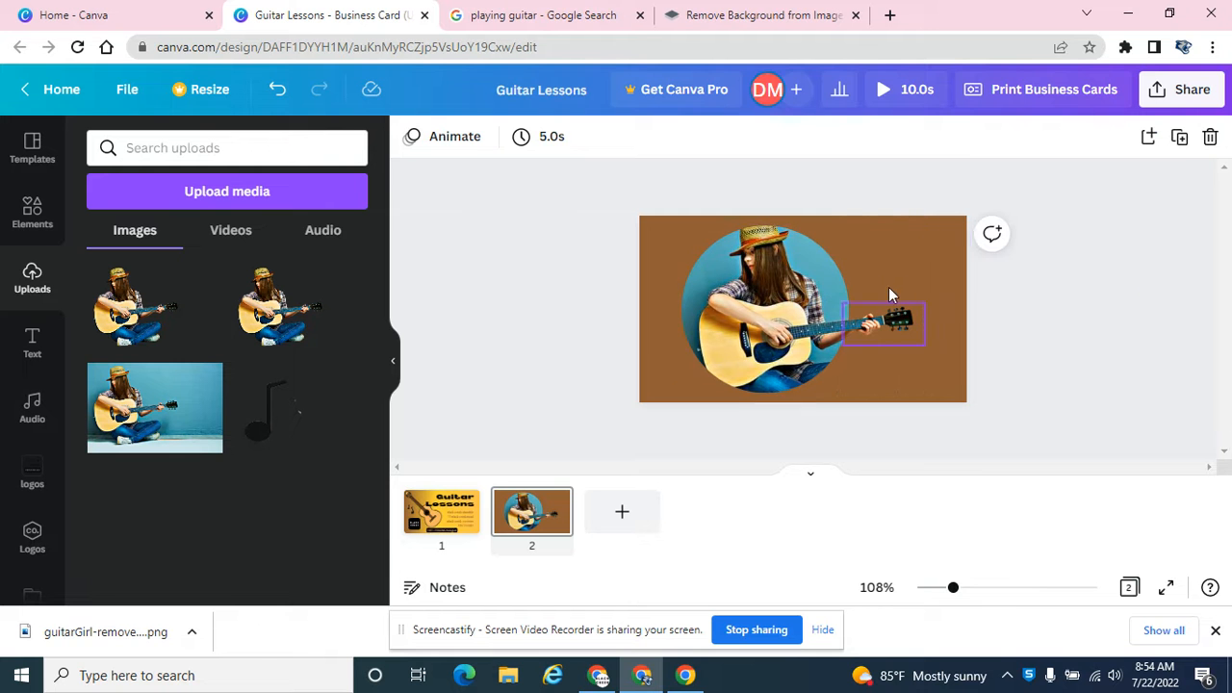